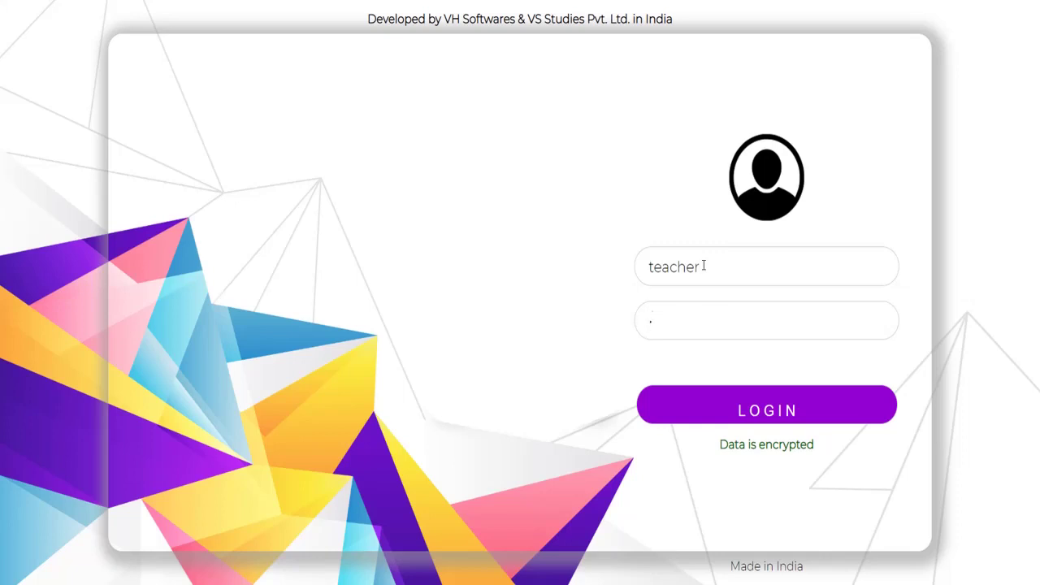
Log in as the teacher, dismiss Chrome's password warning, and start a new exam
{"action": "left_click", "coordinate": [755, 412]}
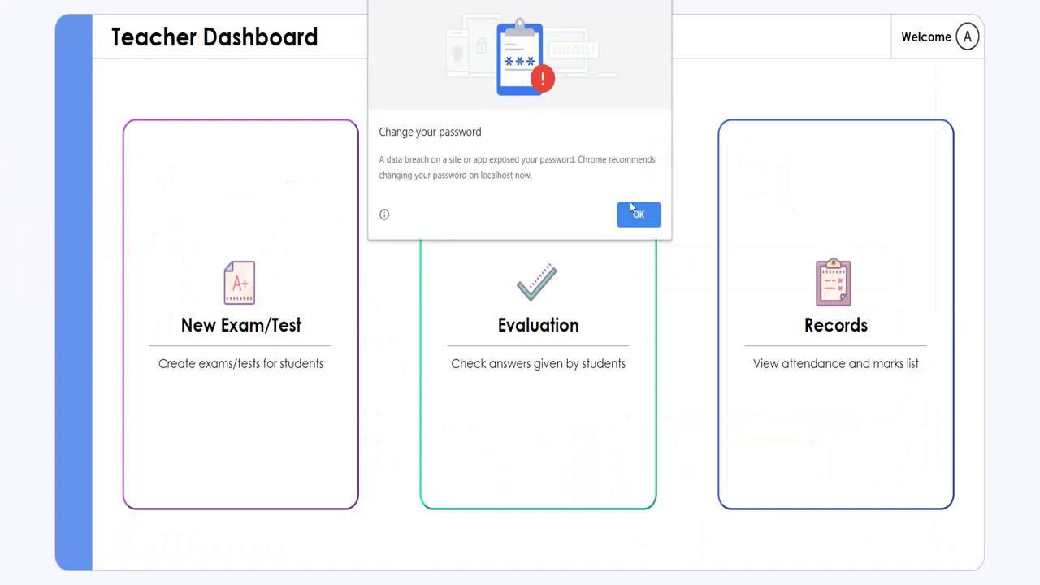
{"action": "left_click", "coordinate": [632, 211]}
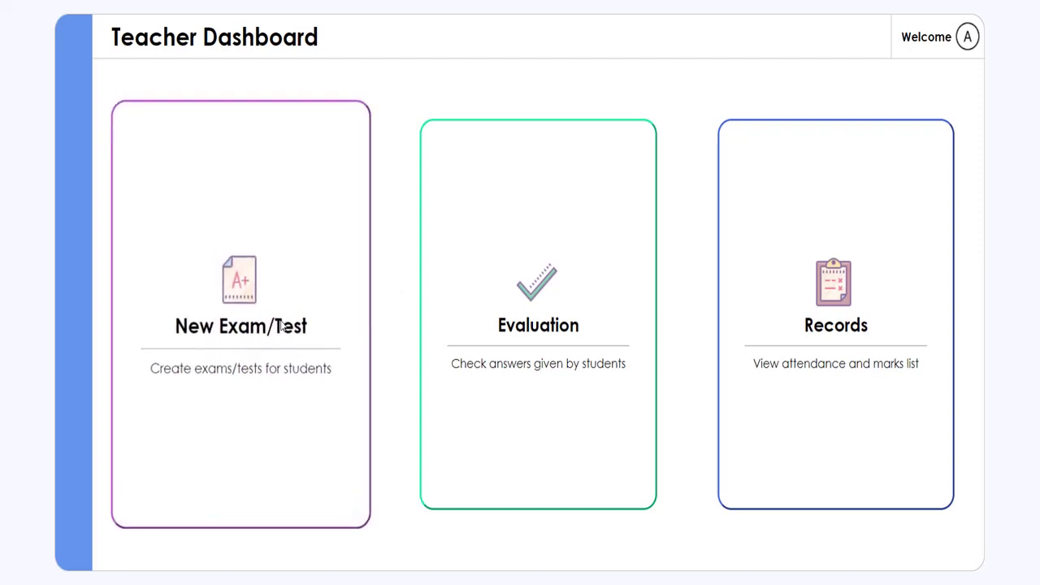
{"action": "left_click", "coordinate": [325, 277]}
Enter subject Demonstration, paper Paper, max marks 5 and time limit 5
{"action": "left_click", "coordinate": [266, 85]}
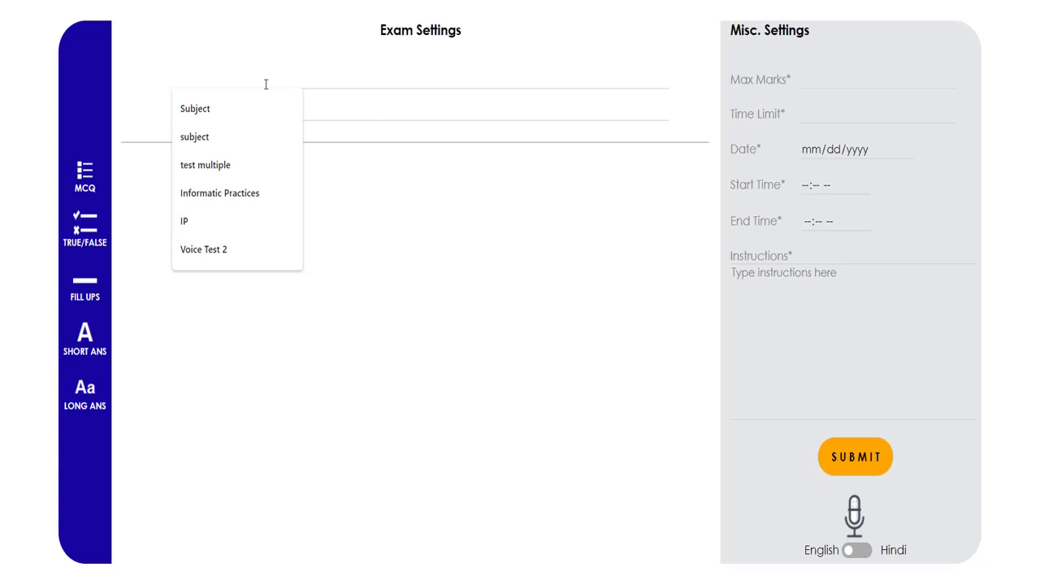
{"action": "type", "text": "De"}
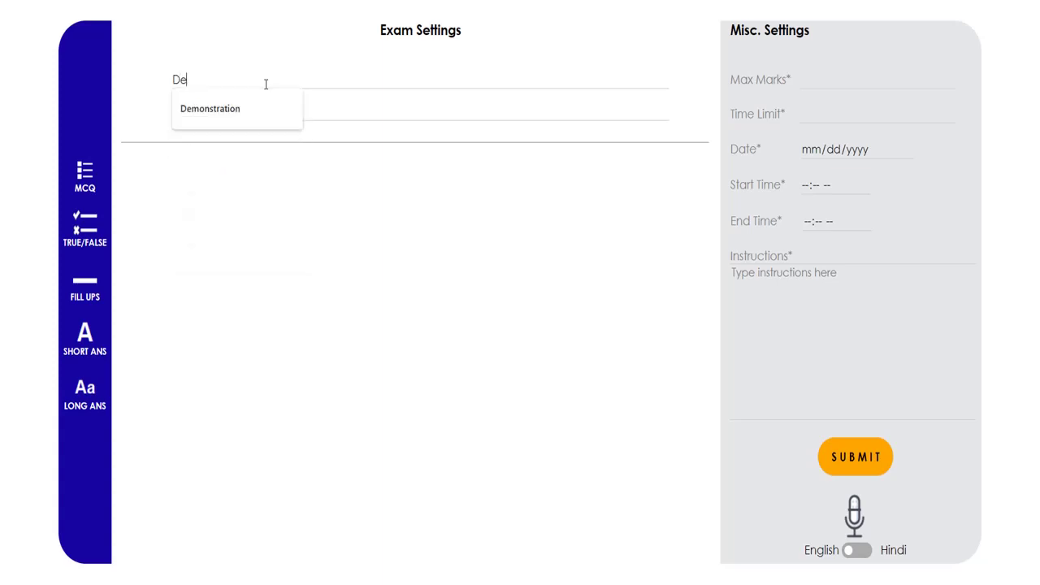
{"action": "key", "text": "Down"}
{"action": "key", "text": "Return"}
{"action": "key", "text": "BackSpace"}
{"action": "type", "text": "n"}
{"action": "key", "text": "Tab"}
{"action": "type", "text": "Paper"}
{"action": "key", "text": "Tab"}
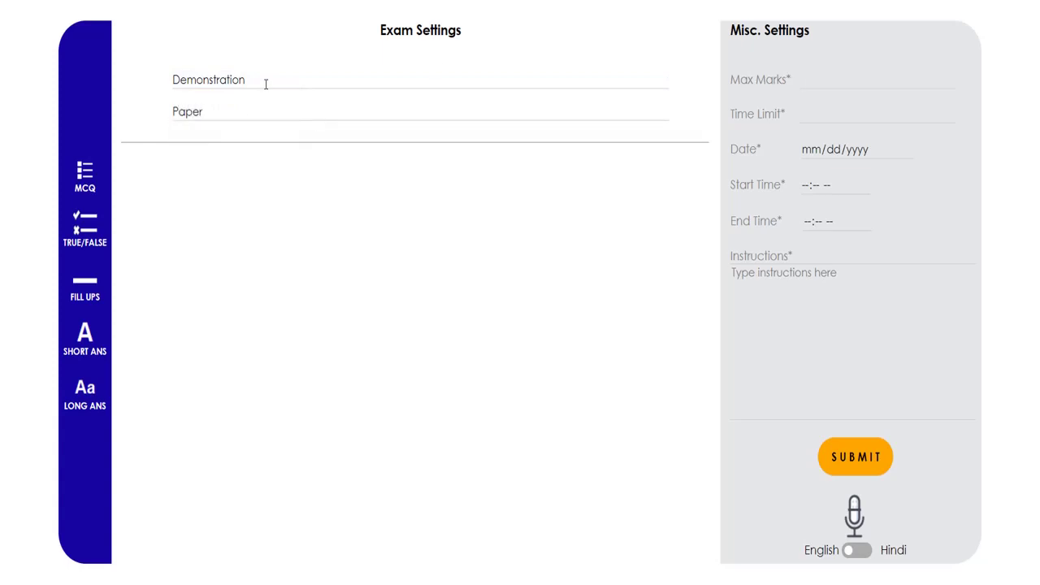
{"action": "type", "text": "55"}
{"action": "left_click", "coordinate": [859, 137]}
Pick 17 May 2020 as the exam date in the calendar
{"action": "left_click", "coordinate": [907, 151]}
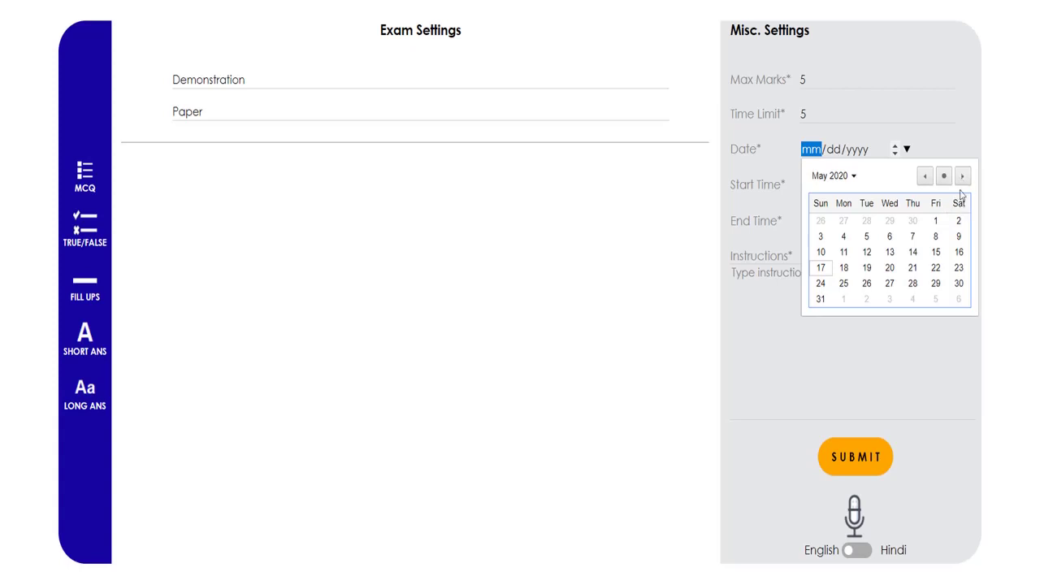
{"action": "left_click", "coordinate": [962, 177]}
{"action": "left_click", "coordinate": [963, 176]}
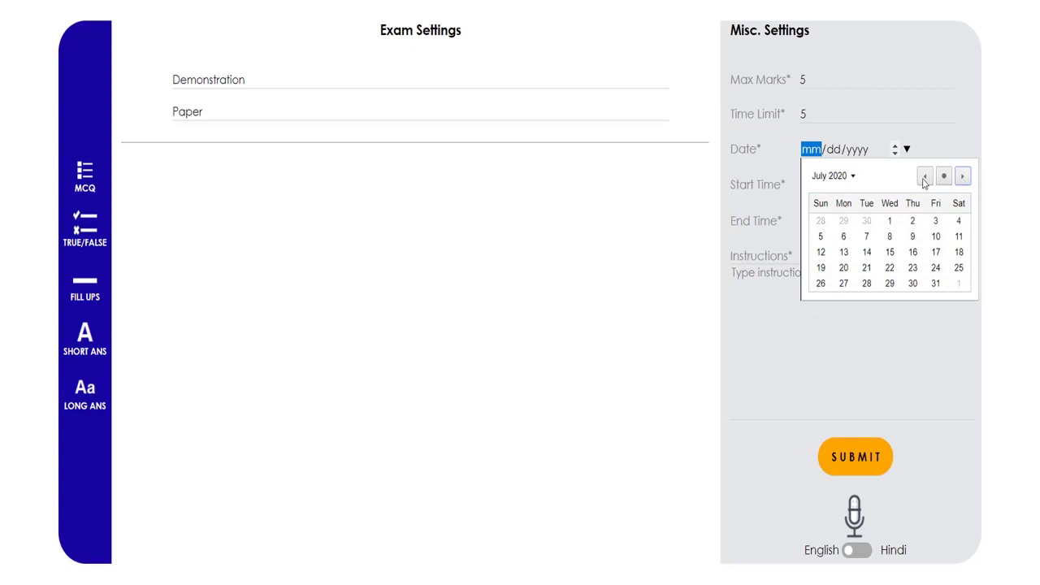
{"action": "left_click", "coordinate": [924, 177]}
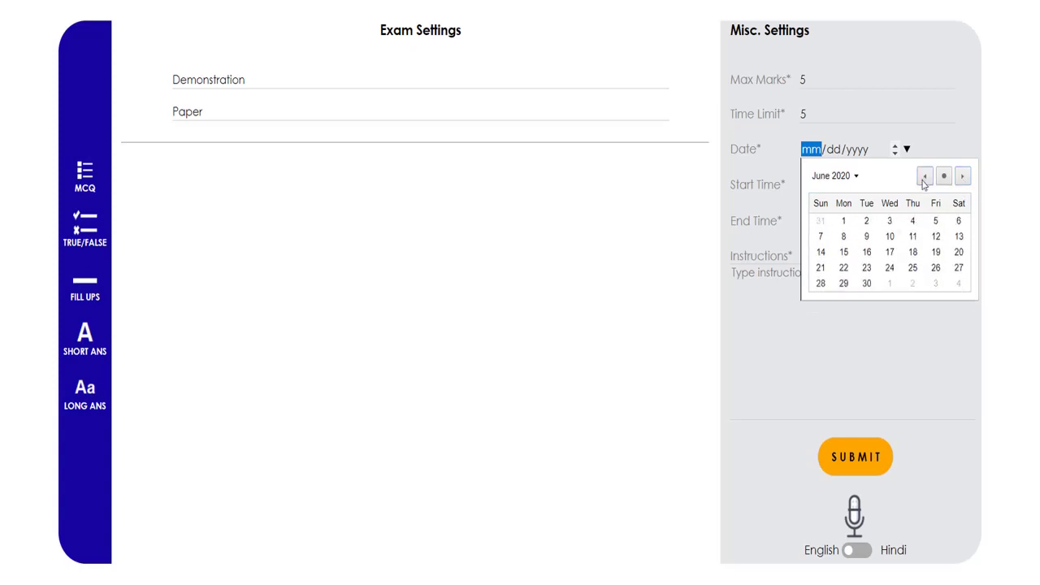
{"action": "left_click", "coordinate": [924, 177]}
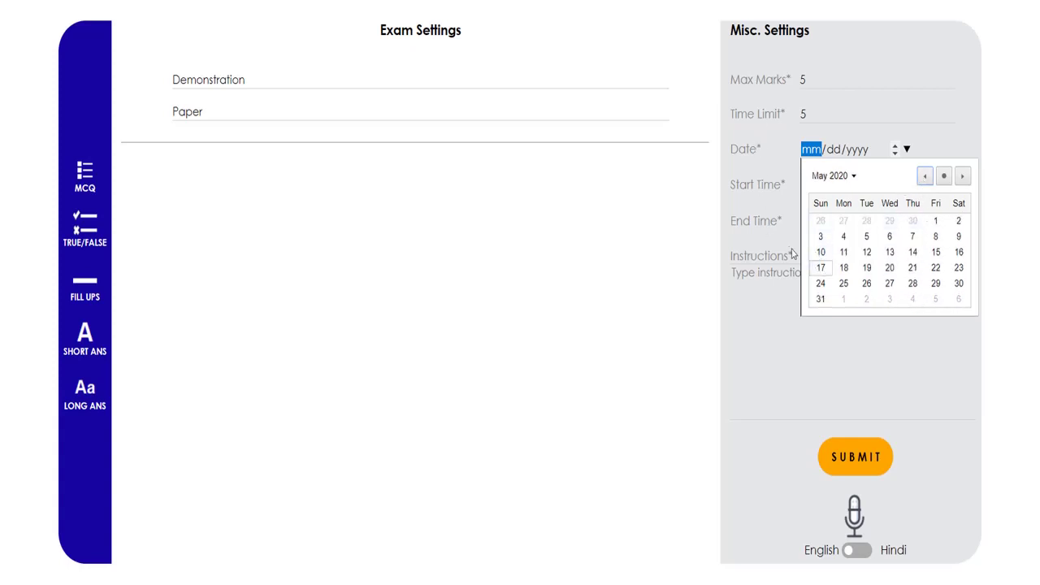
{"action": "left_click", "coordinate": [820, 268]}
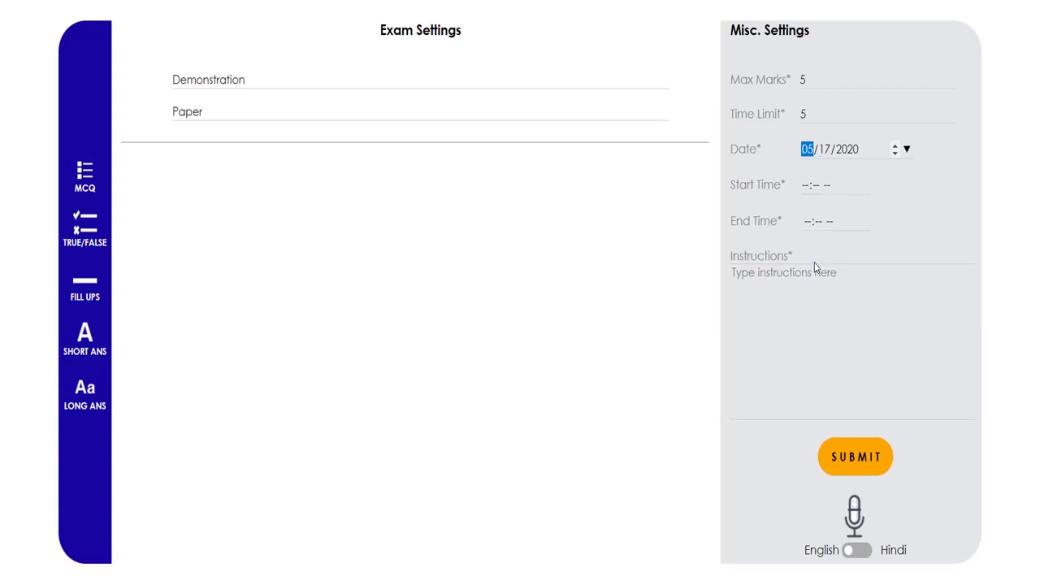
Set the exam start time to 10:10 PM and end time to 10:30 PM
{"action": "left_click", "coordinate": [806, 185]}
{"action": "type", "text": "10:-- --"}
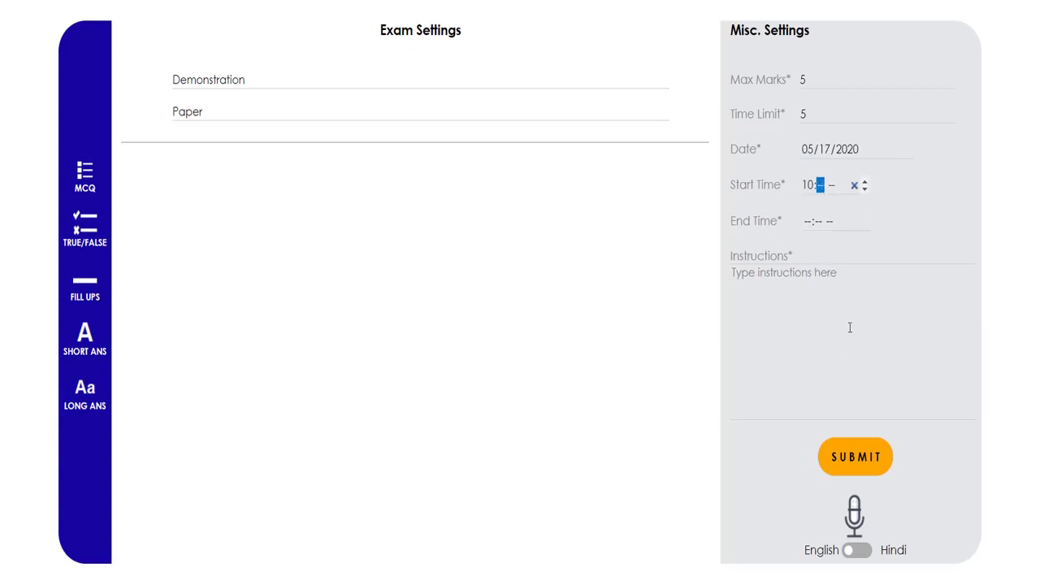
{"action": "type", "text": "10p"}
{"action": "key", "text": "Tab"}
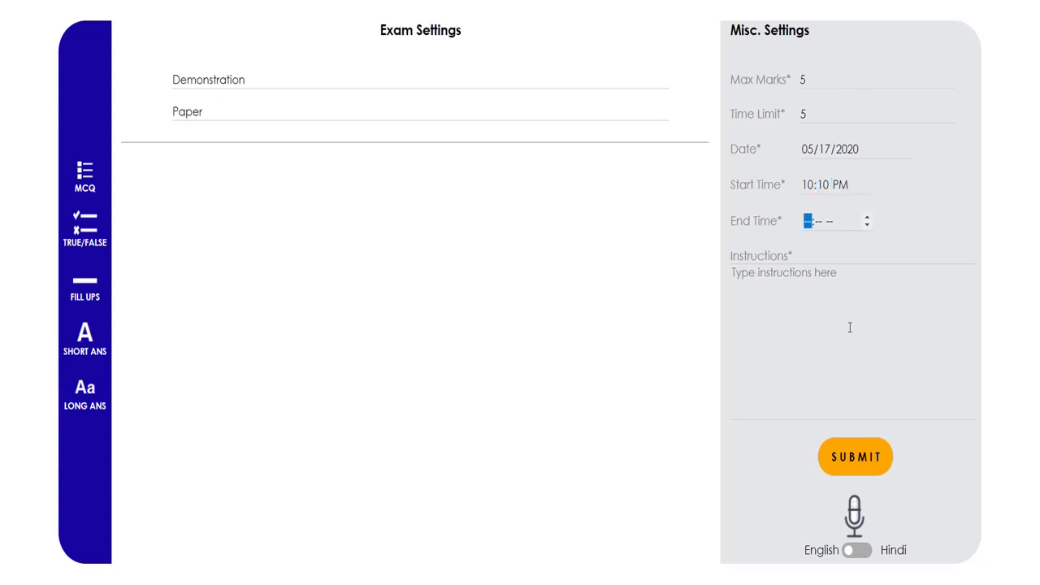
{"action": "type", "text": "10:30p"}
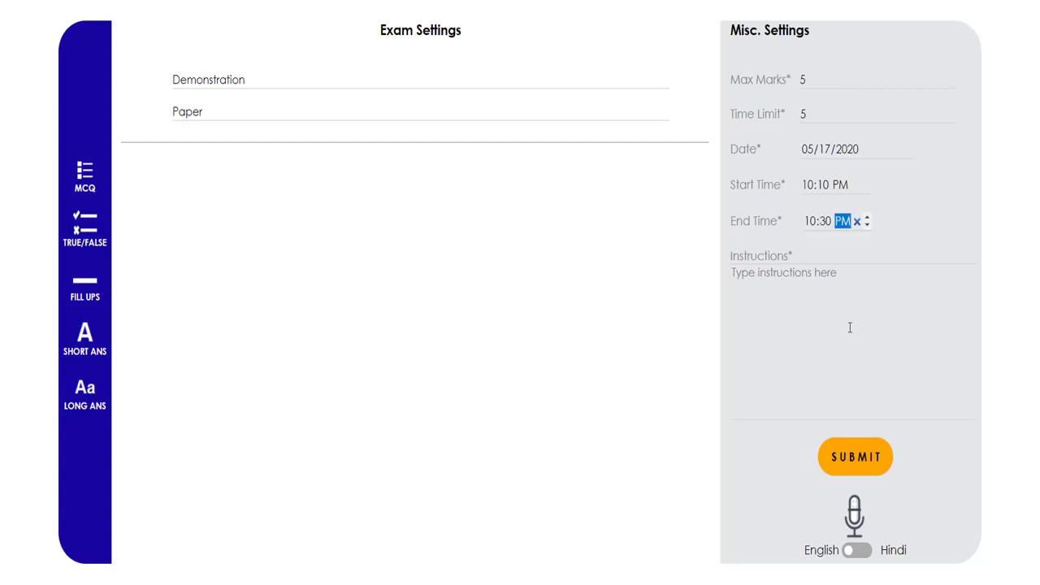
Enter the instructions 'These are my instructions..' and close the Windows notification
{"action": "left_click", "coordinate": [850, 327]}
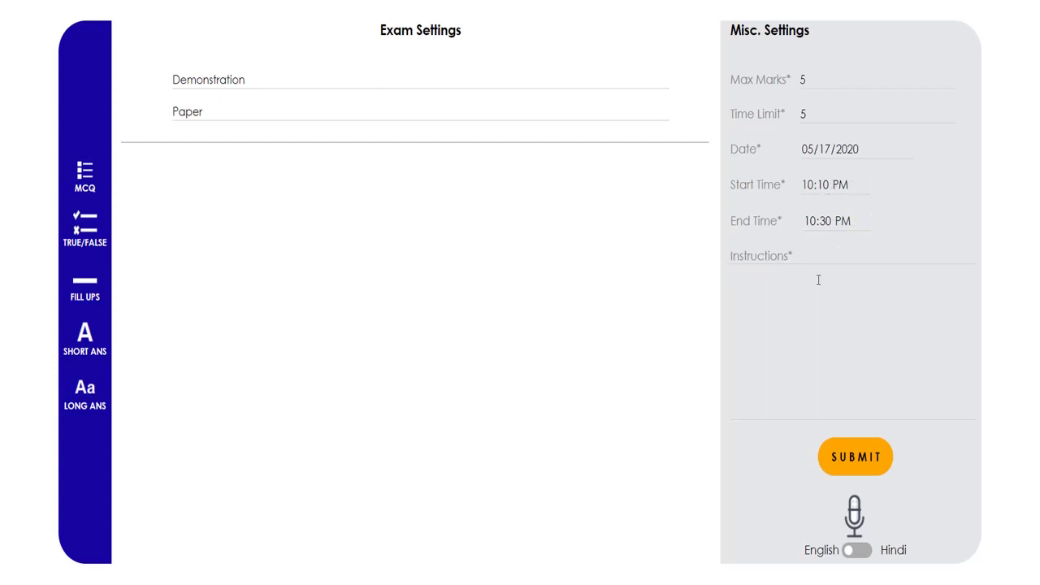
{"action": "type", "text": "Inside"}
{"action": "key", "text": "ctrl+BackSpace"}
{"action": "type", "text": "These are my instructions.."}
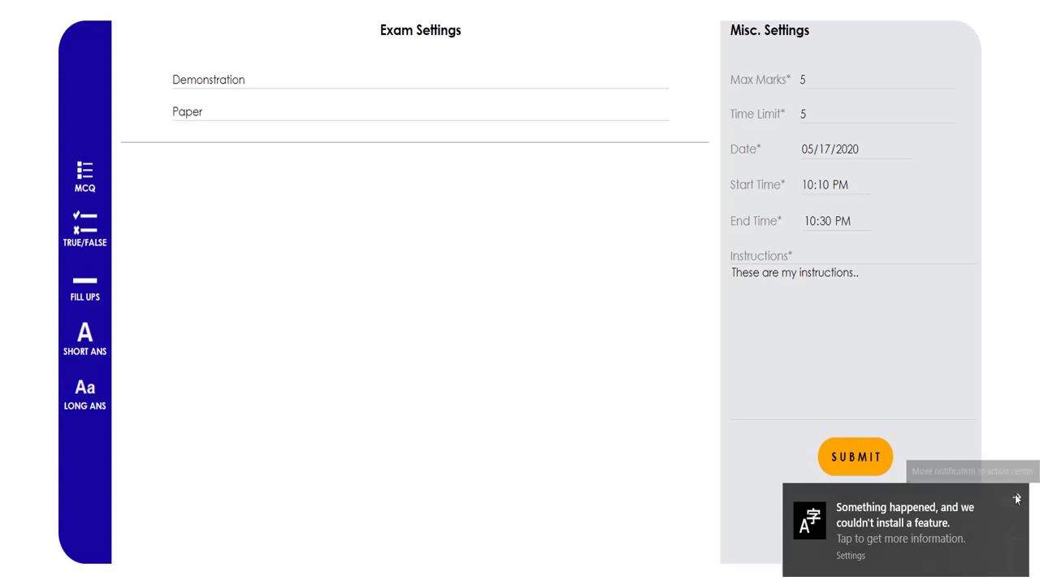
{"action": "left_click", "coordinate": [1017, 499]}
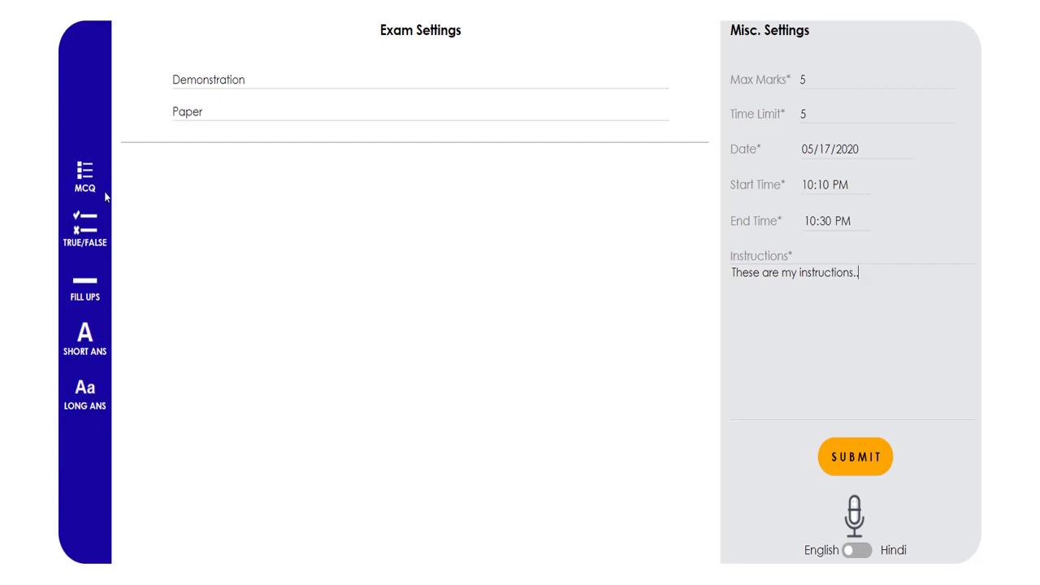
Add a 5-mark MCQ asking 'What is the capital of India?'
{"action": "left_click", "coordinate": [85, 175]}
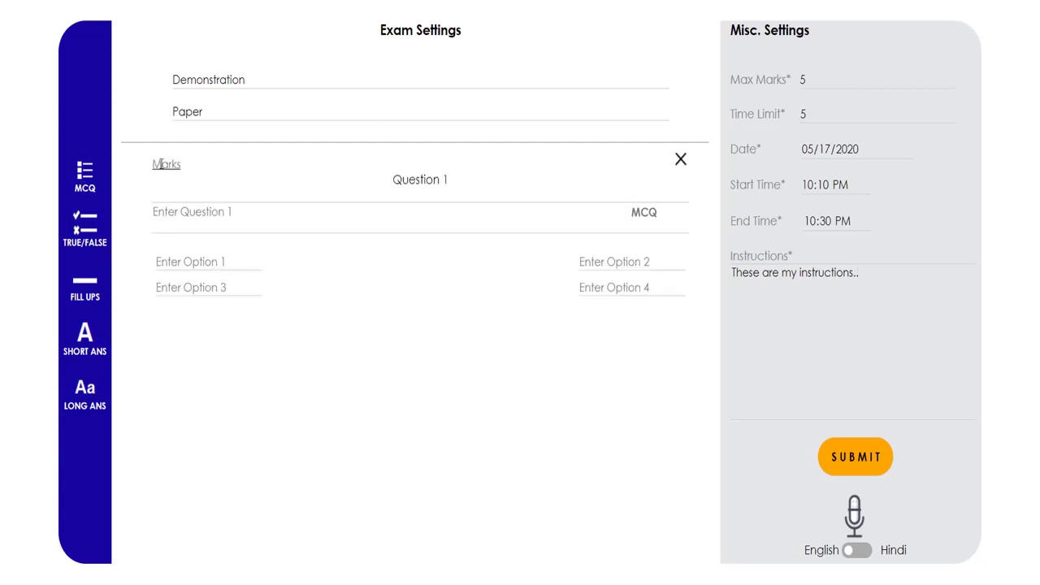
{"action": "left_click", "coordinate": [162, 164]}
{"action": "key", "text": "Escape"}
{"action": "left_click", "coordinate": [187, 191]}
{"action": "left_click", "coordinate": [171, 161]}
{"action": "type", "text": "5"}
{"action": "left_click", "coordinate": [219, 217]}
{"action": "type", "text": "Who is"}
{"action": "key", "text": "BackSpace"}
{"action": "key", "text": "BackSpace"}
{"action": "key", "text": "BackSpace"}
{"action": "key", "text": "BackSpace"}
{"action": "type", "text": "hat is the capital of India?"}
Enter options New Delhi, Mumbai, Kolkata and Chennai, then submit the exam
{"action": "key", "text": "Tab"}
{"action": "type", "text": "NEw"}
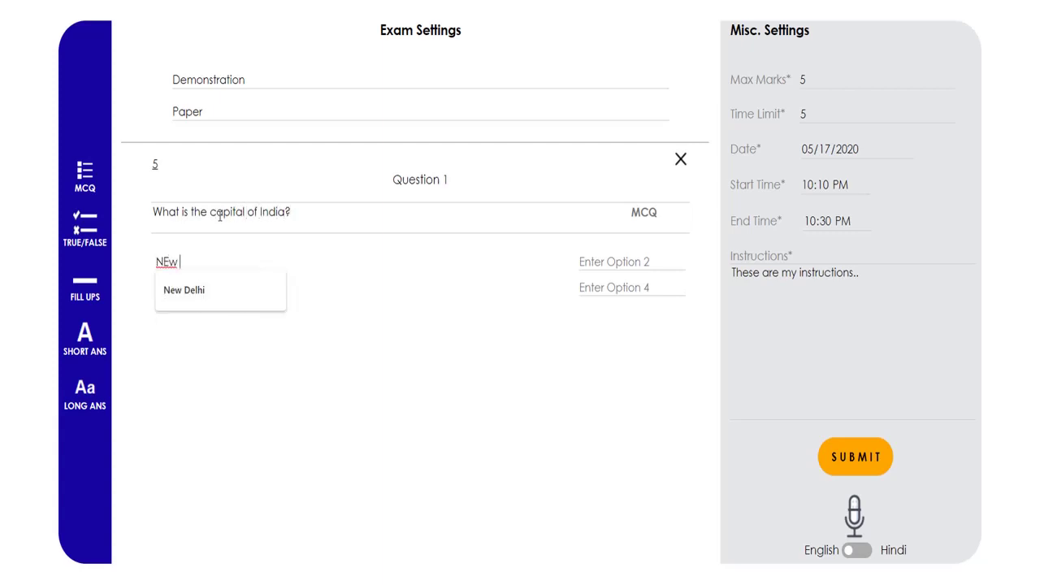
{"action": "key", "text": "BackSpace"}
{"action": "key", "text": "BackSpace"}
{"action": "type", "text": "ew Delhi"}
{"action": "key", "text": "Tab"}
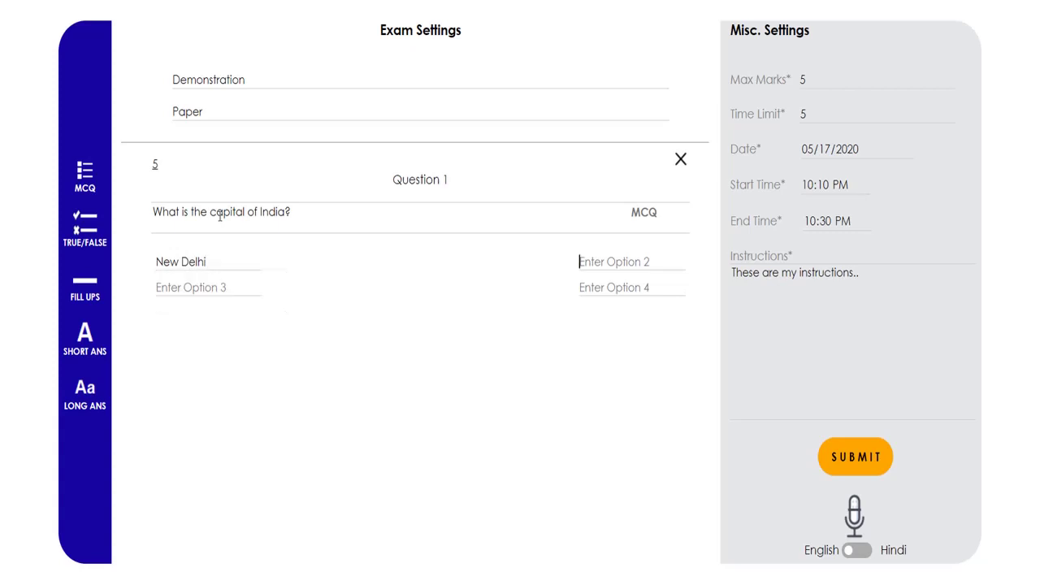
{"action": "type", "text": "Mumbai"}
{"action": "key", "text": "Tab"}
{"action": "type", "text": "Kolkata"}
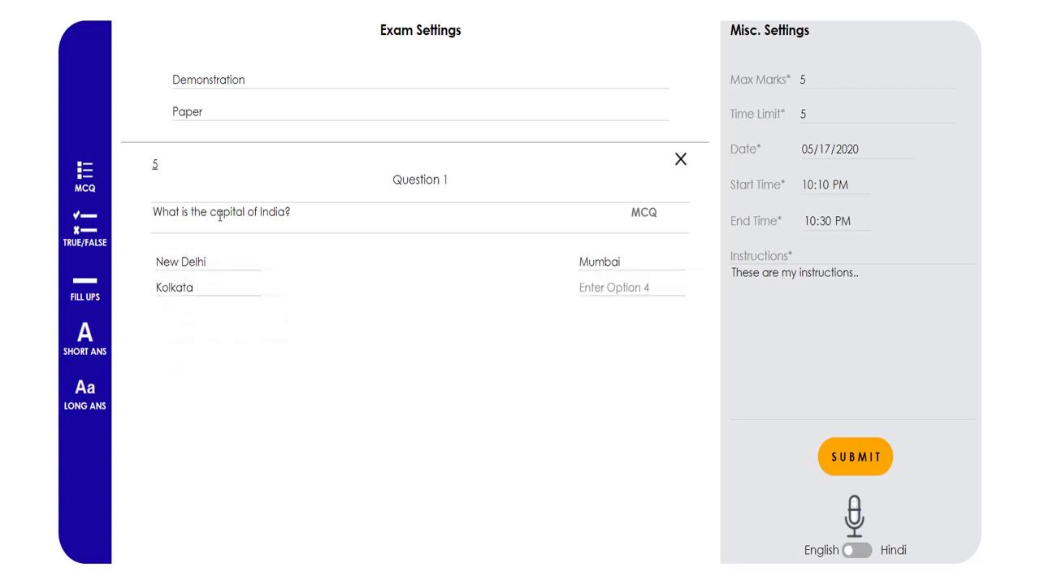
{"action": "key", "text": "Tab"}
{"action": "type", "text": "Chennai"}
{"action": "left_click", "coordinate": [822, 458]}
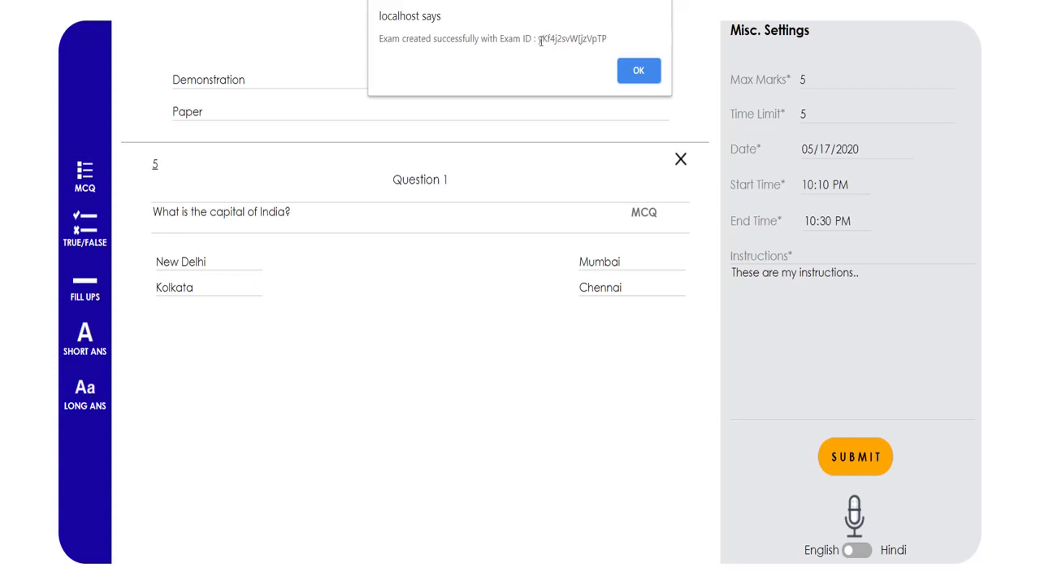
Copy the new exam's ID from the confirmation alert and close it
{"action": "left_click_drag", "start_coordinate": [538, 40], "coordinate": [612, 41]}
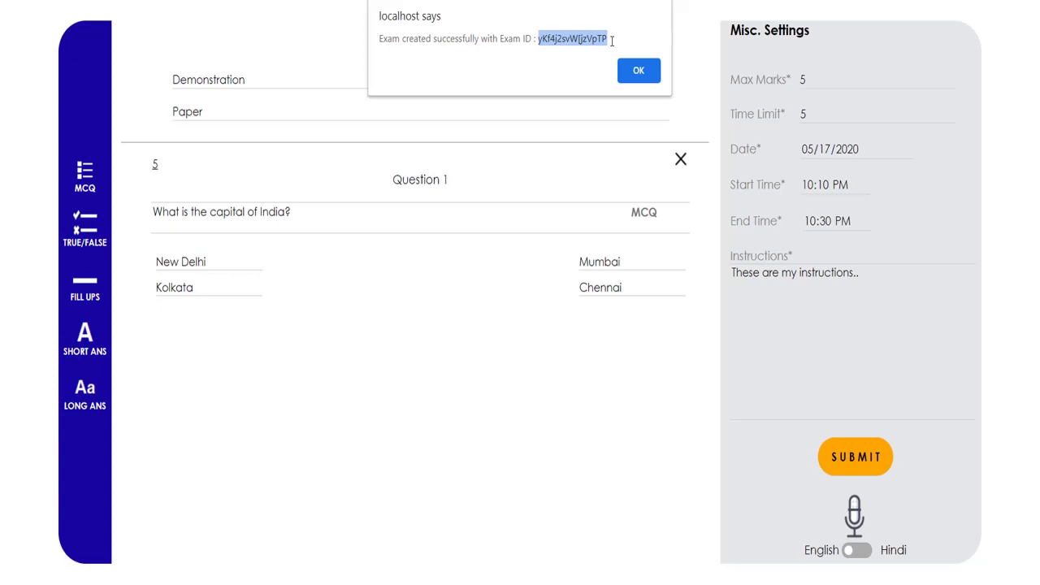
{"action": "left_click", "coordinate": [630, 71]}
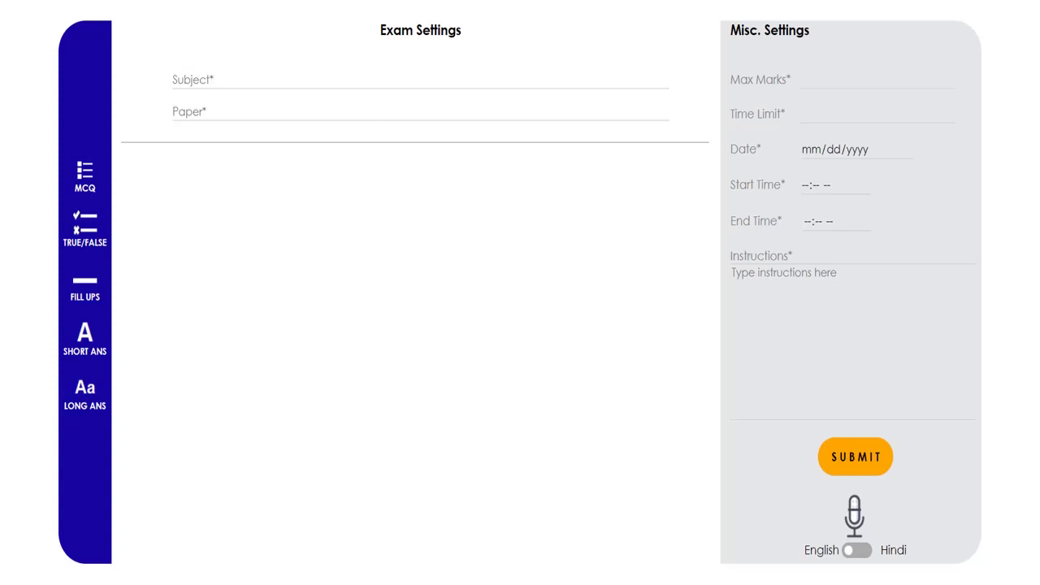
Load the localhost login page and attempt to log in with the student's username and password
{"action": "key", "text": "ctrl+l"}
{"action": "type", "text": "localhost/HTML/index.html"}
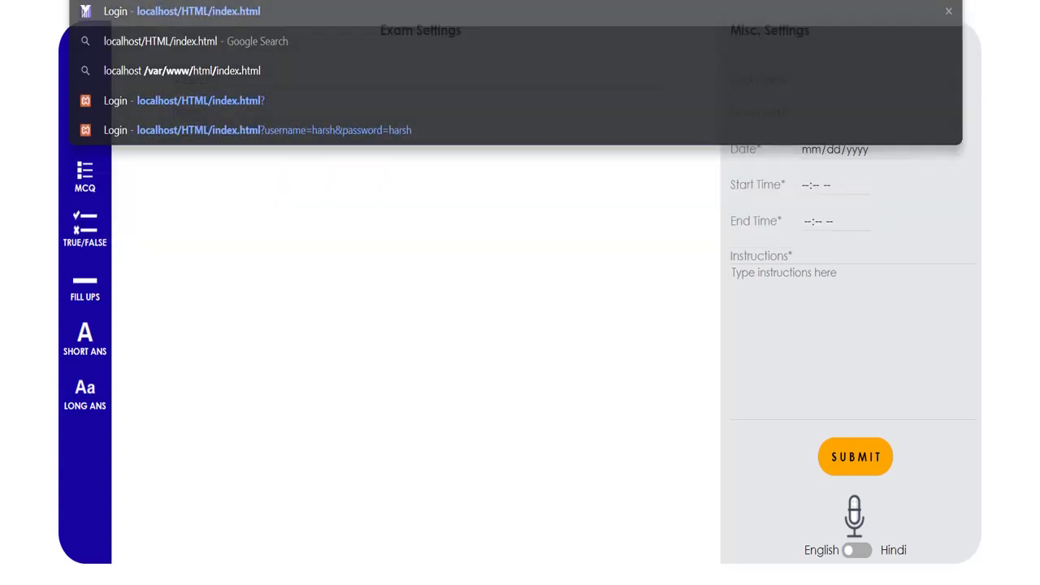
{"action": "key", "text": "Return"}
{"action": "left_click", "coordinate": [679, 262]}
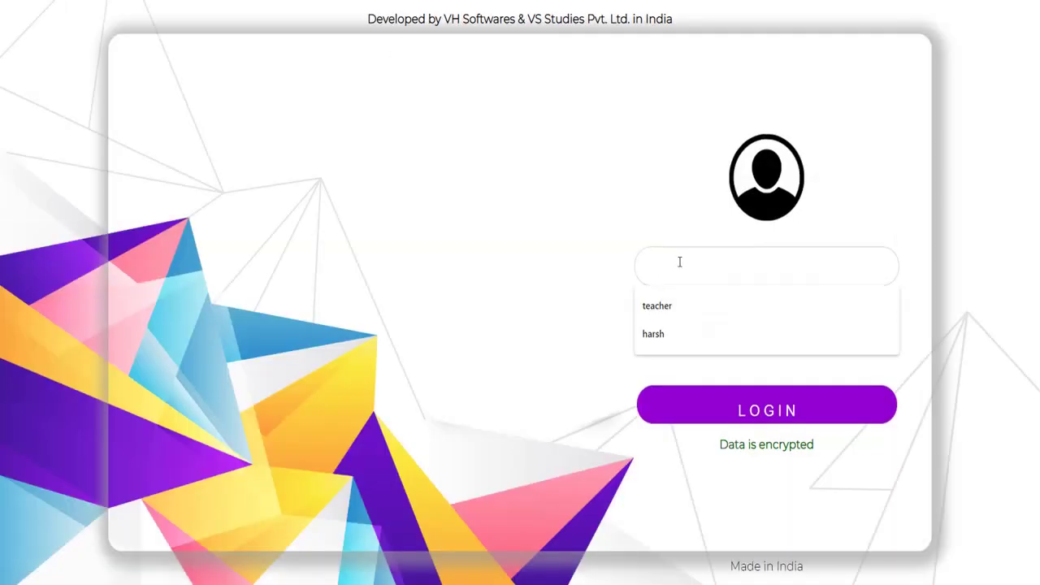
{"action": "type", "text": "harsh"}
{"action": "key", "text": "Tab"}
{"action": "type", "text": "12345"}
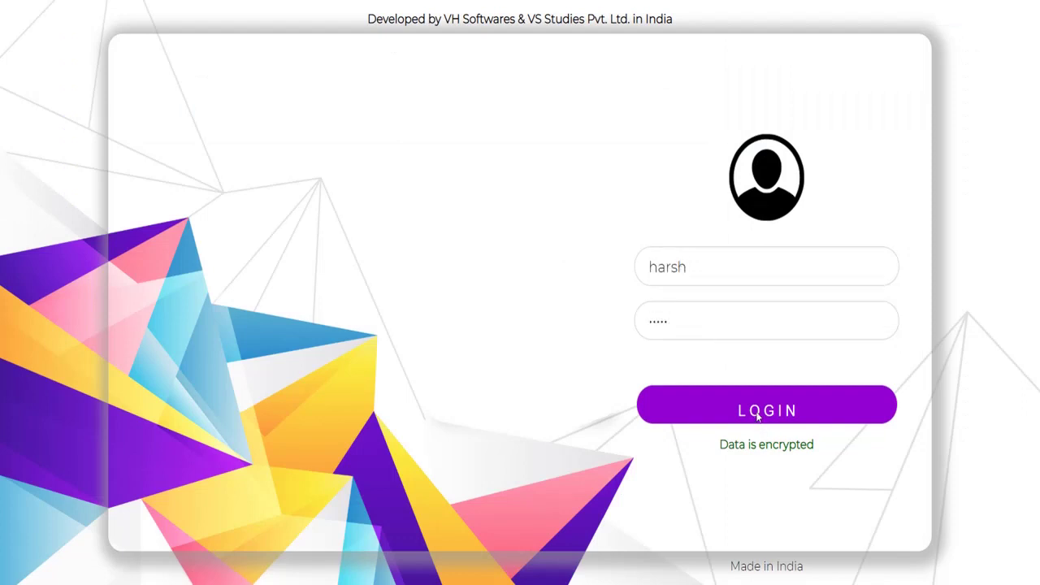
{"action": "left_click", "coordinate": [761, 412]}
Re-enter the student's username and password and log in to the Student Dashboard
{"action": "left_click", "coordinate": [710, 278]}
{"action": "type", "text": "harsh"}
{"action": "key", "text": "Tab"}
{"action": "type", "text": "123"}
{"action": "key", "text": "BackSpace"}
{"action": "key", "text": "BackSpace"}
{"action": "key", "text": "BackSpace"}
{"action": "type", "text": "123"}
{"action": "left_click", "coordinate": [755, 409]}
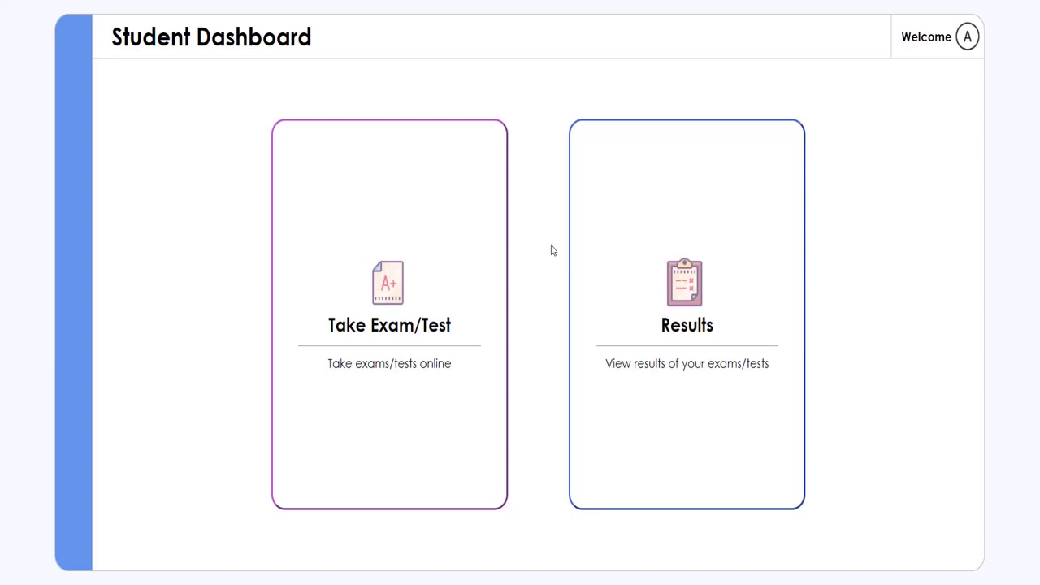
Open Take Exam/Test, paste the copied exam ID and proceed to the answer sheet
{"action": "left_click", "coordinate": [453, 302]}
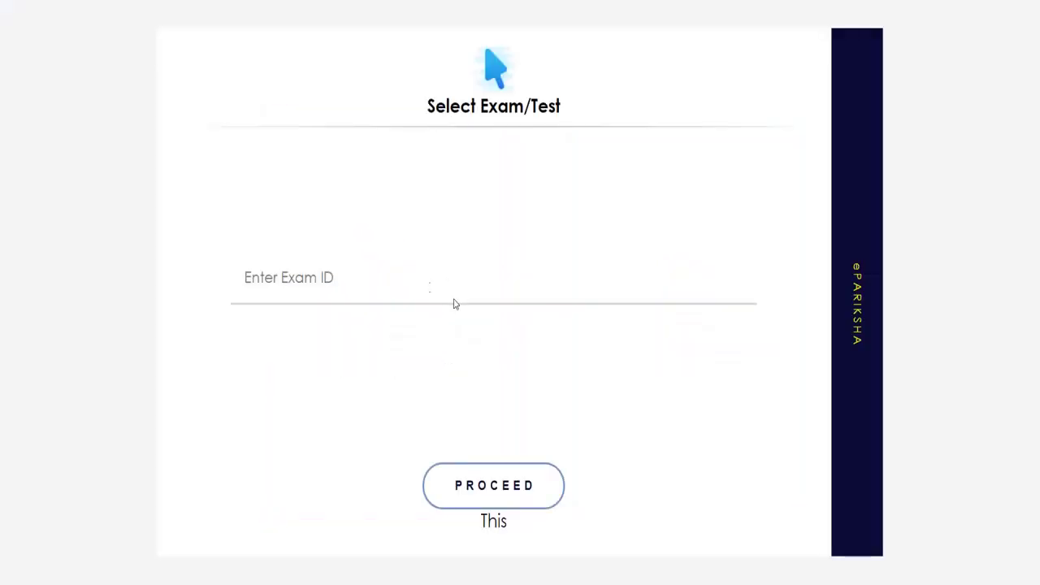
{"action": "left_click", "coordinate": [426, 286]}
{"action": "type", "text": "yKf4j2svW[jzVpTP"}
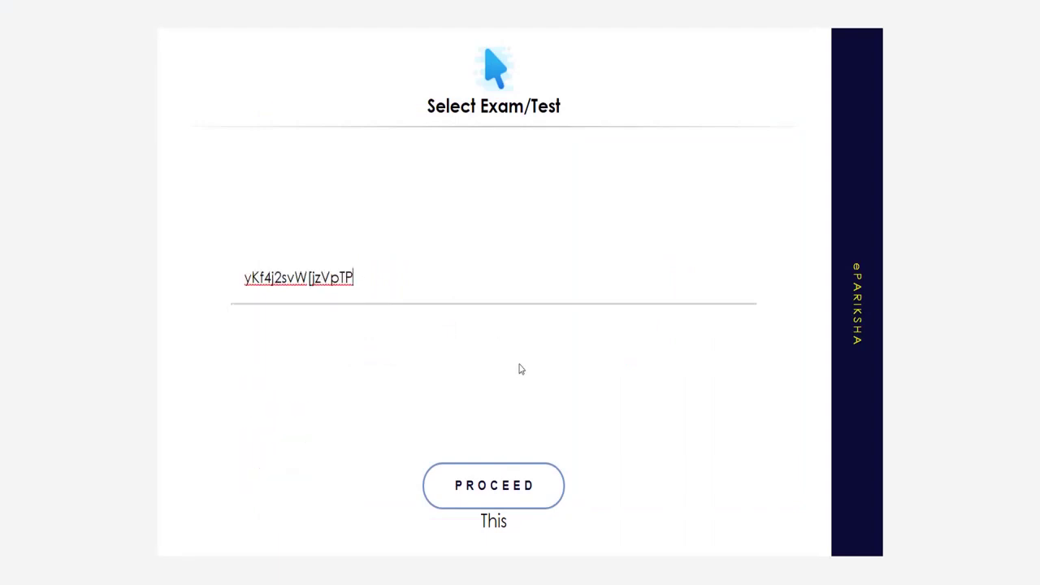
{"action": "left_click", "coordinate": [493, 493]}
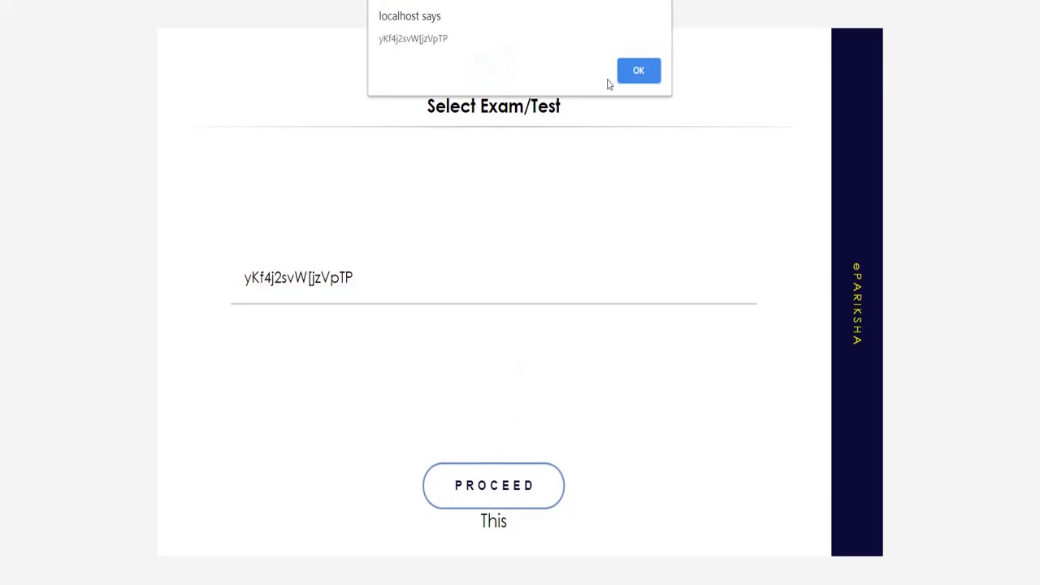
{"action": "left_click", "coordinate": [625, 71]}
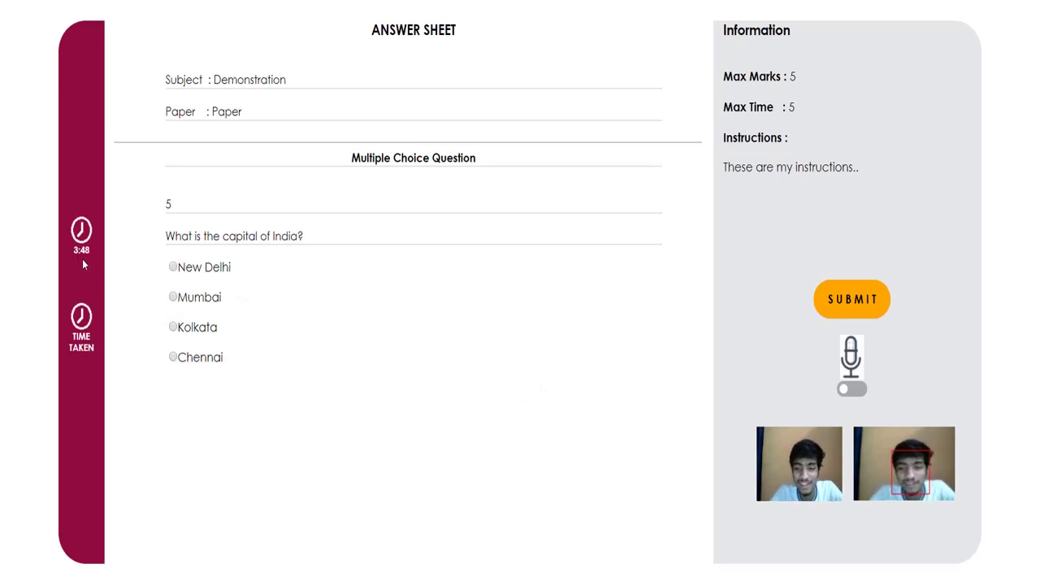
Answer New Delhi to the capital-of-India question and submit it
{"action": "left_click", "coordinate": [173, 267]}
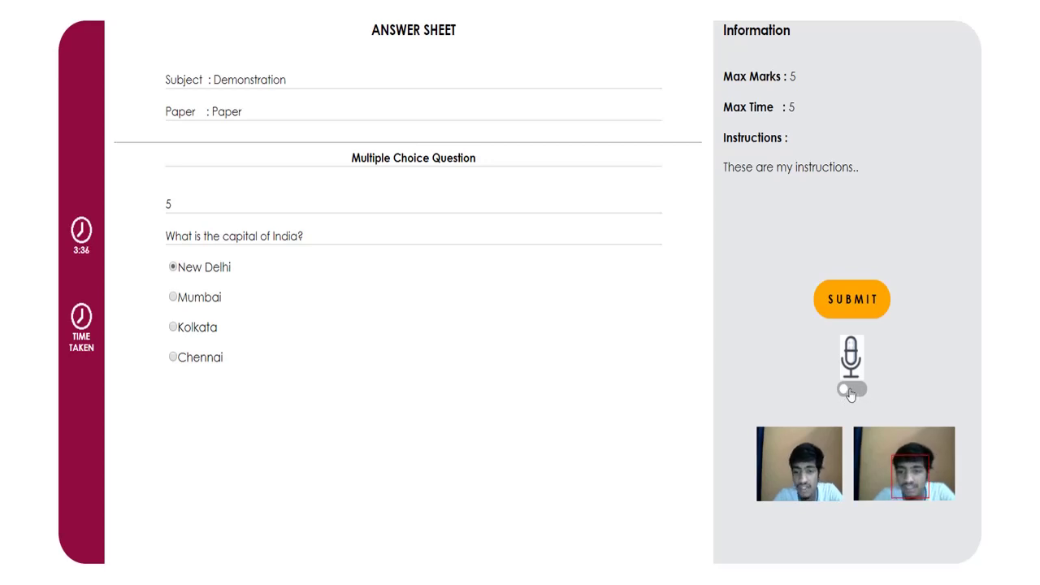
{"action": "left_click", "coordinate": [850, 392]}
{"action": "left_click", "coordinate": [850, 392]}
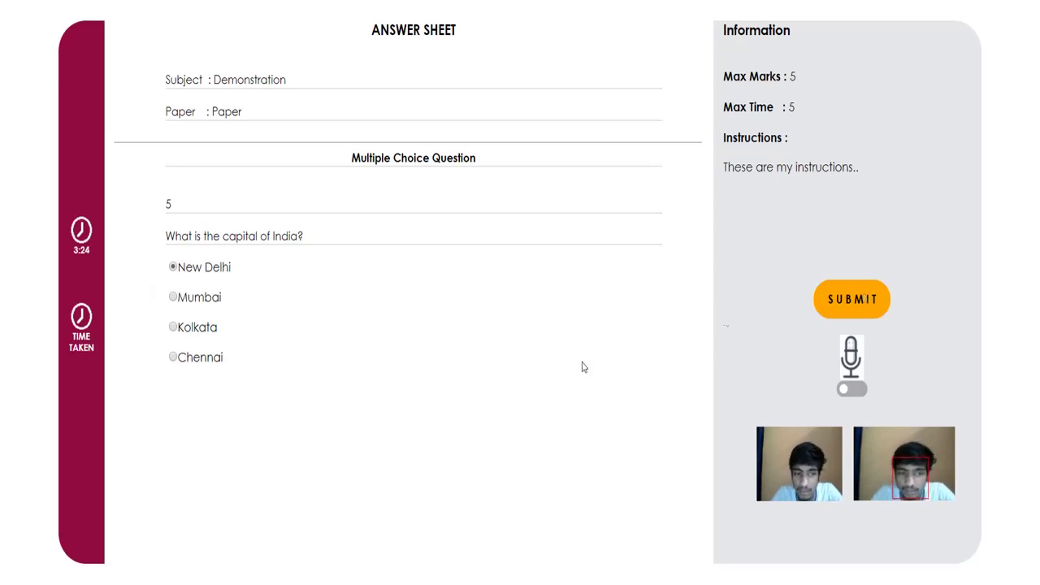
{"action": "left_click", "coordinate": [855, 303]}
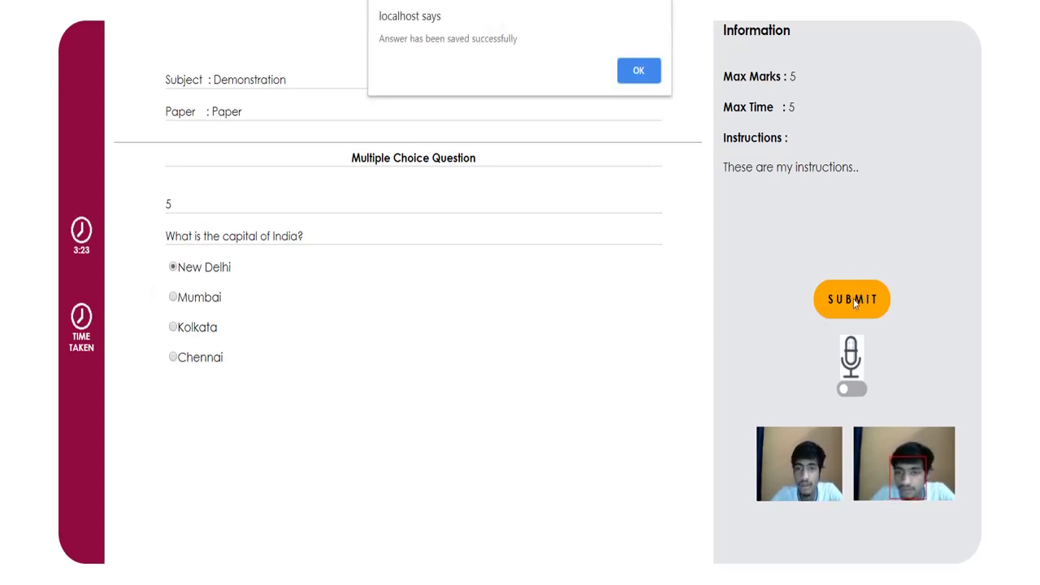
Dismiss the answer-saved alert and log back in as the teacher at localhost/HTML/index.html
{"action": "left_click", "coordinate": [629, 78]}
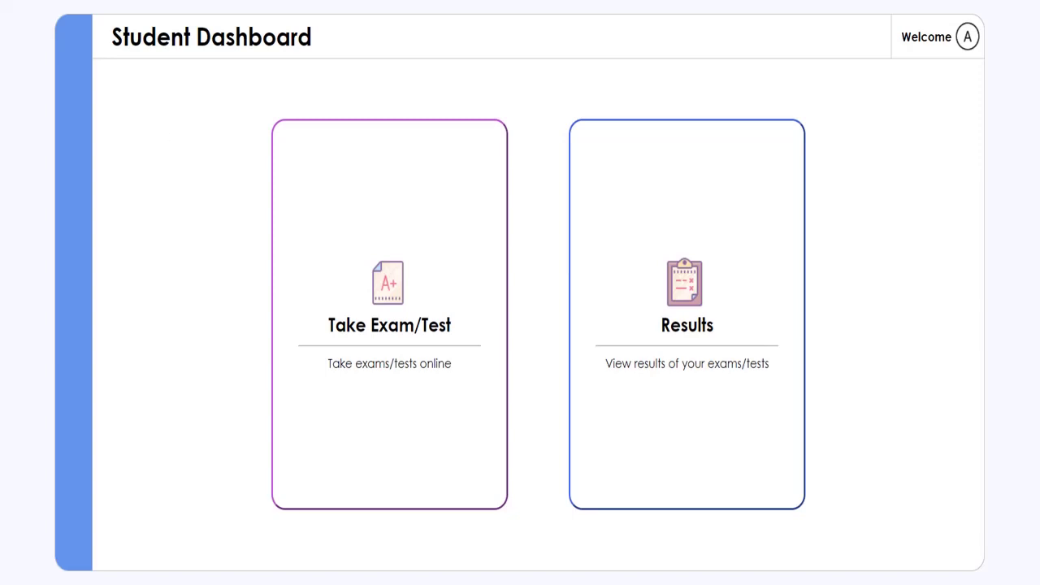
{"action": "type", "text": "localhost/HTML/index.html"}
{"action": "key", "text": "Return"}
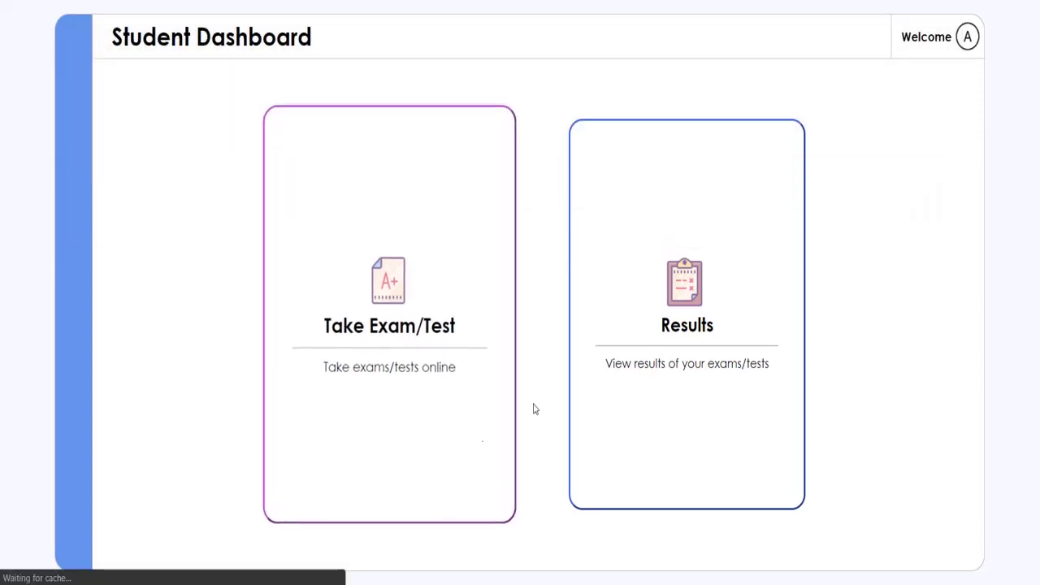
{"action": "left_click", "coordinate": [660, 274]}
{"action": "type", "text": "teacher"}
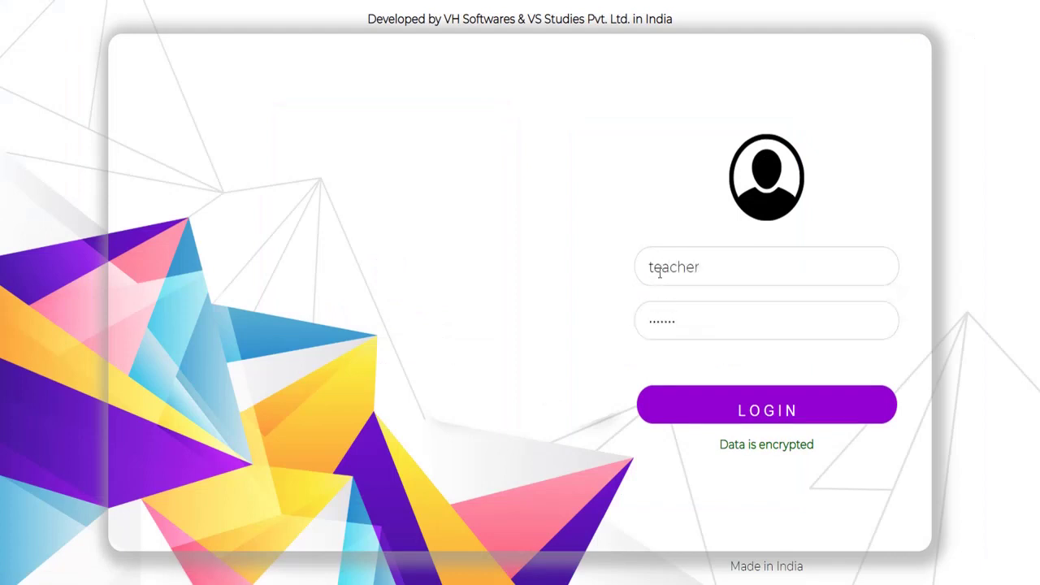
{"action": "key", "text": "Tab"}
{"action": "left_click", "coordinate": [720, 404]}
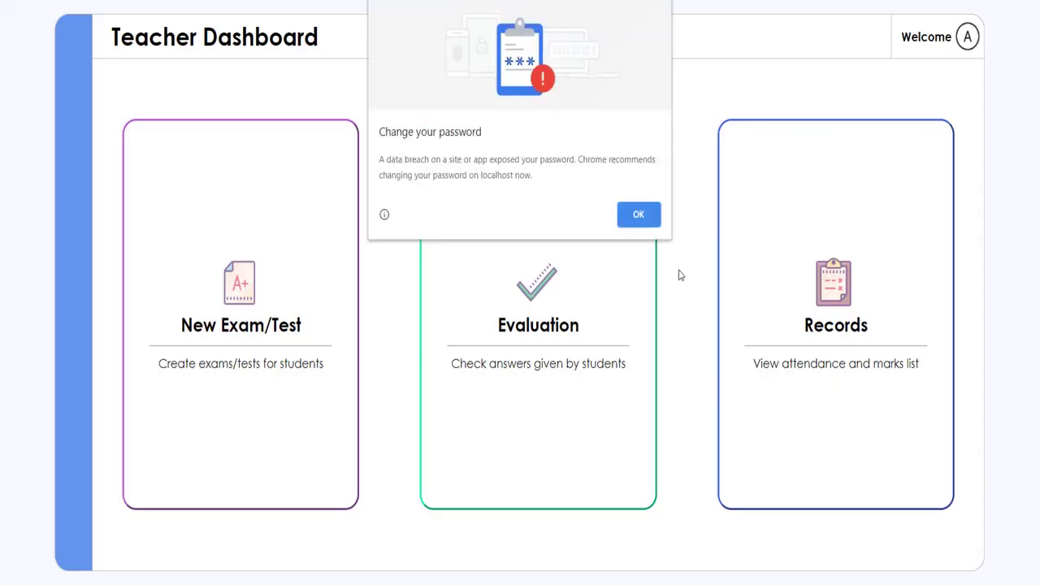
{"action": "left_click", "coordinate": [639, 214]}
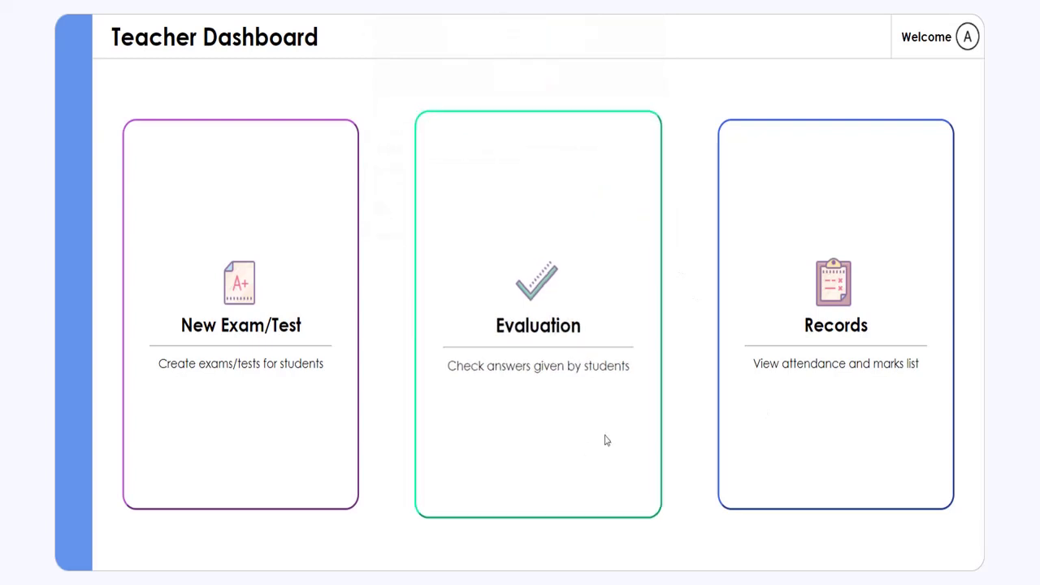
Open Evaluation and select the Demonstration Paper exam
{"action": "left_click", "coordinate": [546, 399]}
{"action": "left_click", "coordinate": [566, 302]}
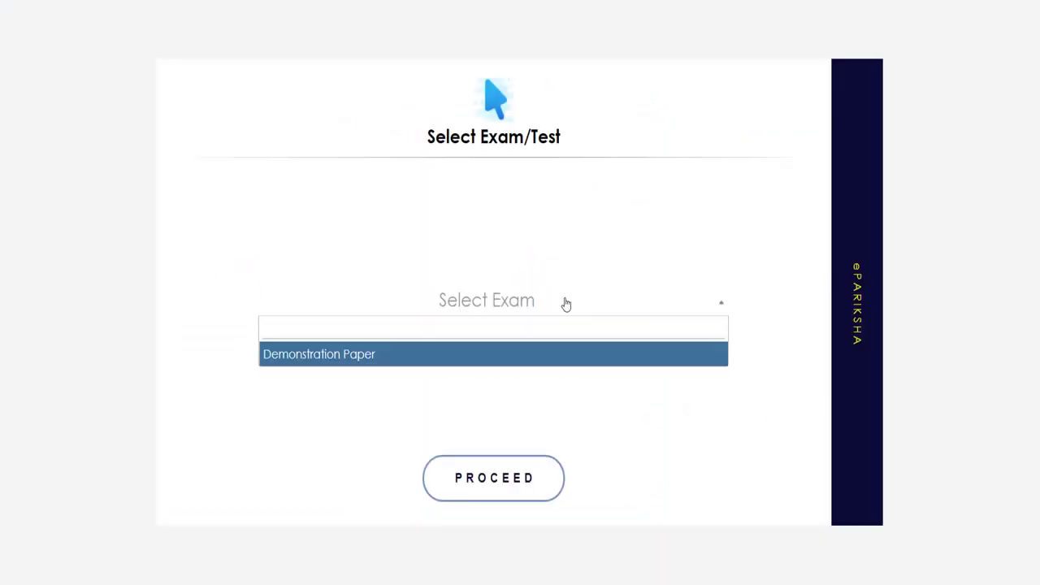
{"action": "left_click", "coordinate": [588, 215]}
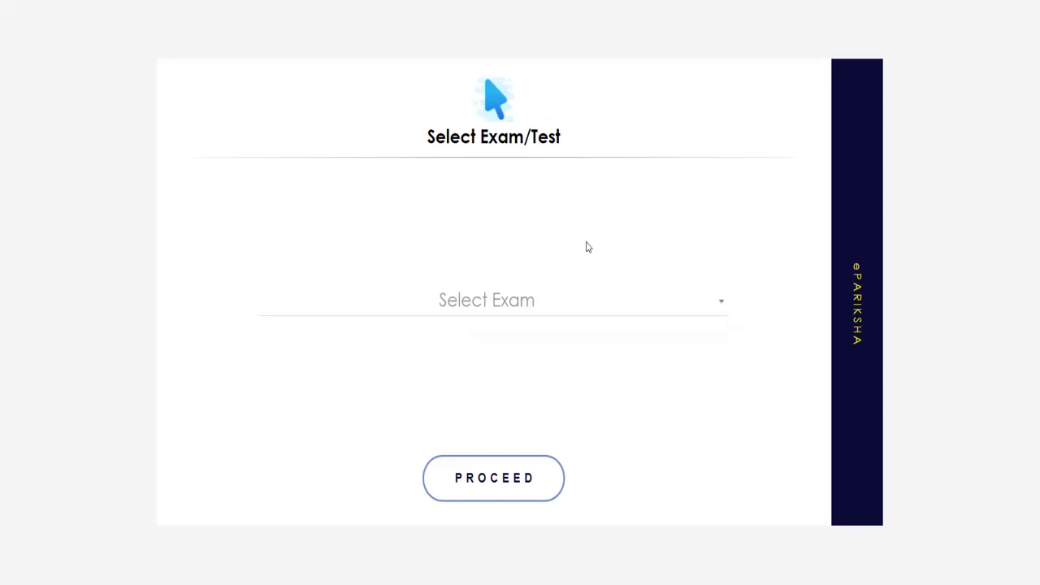
{"action": "left_click", "coordinate": [623, 310]}
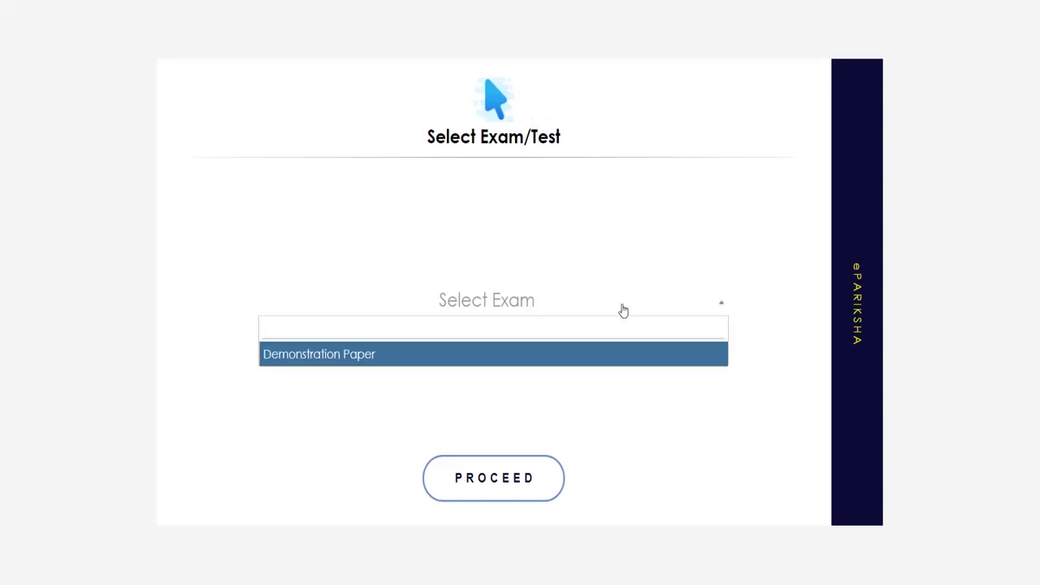
{"action": "left_click", "coordinate": [594, 360]}
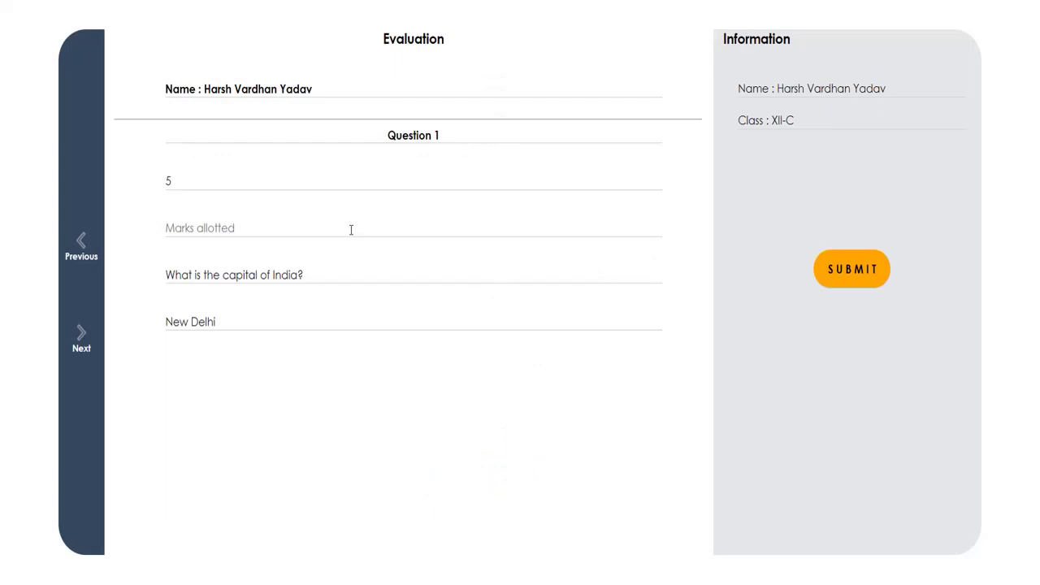
Award 5 marks to the Question 1 answer and submit the evaluation
{"action": "left_click", "coordinate": [351, 230]}
{"action": "left_click", "coordinate": [351, 230]}
{"action": "type", "text": "5"}
{"action": "left_click", "coordinate": [860, 271]}
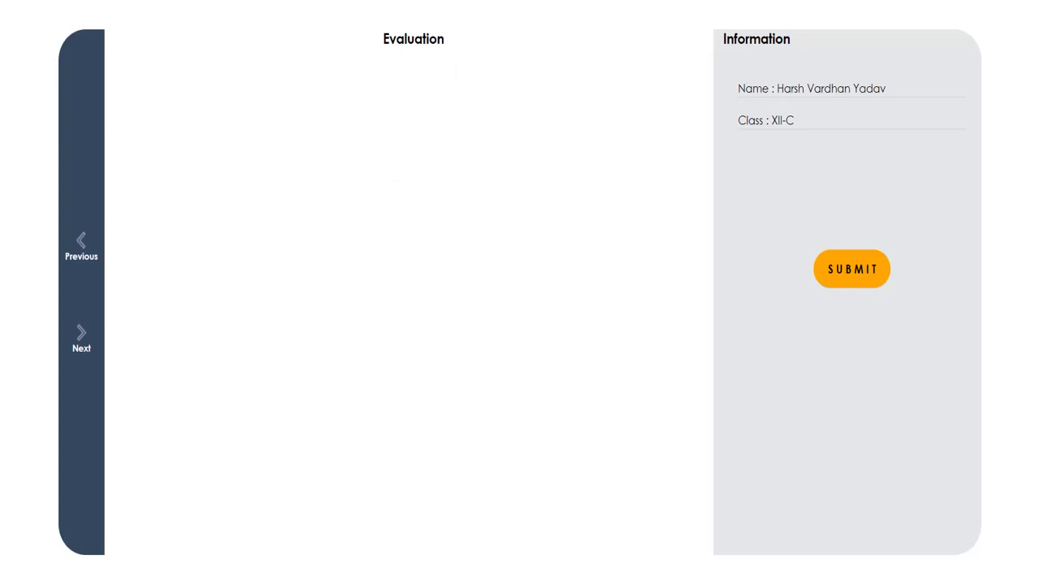
Load the localhost login page and sign in with the student's saved username and password
{"action": "type", "text": "localhost/HTML/index.html"}
{"action": "key", "text": "Return"}
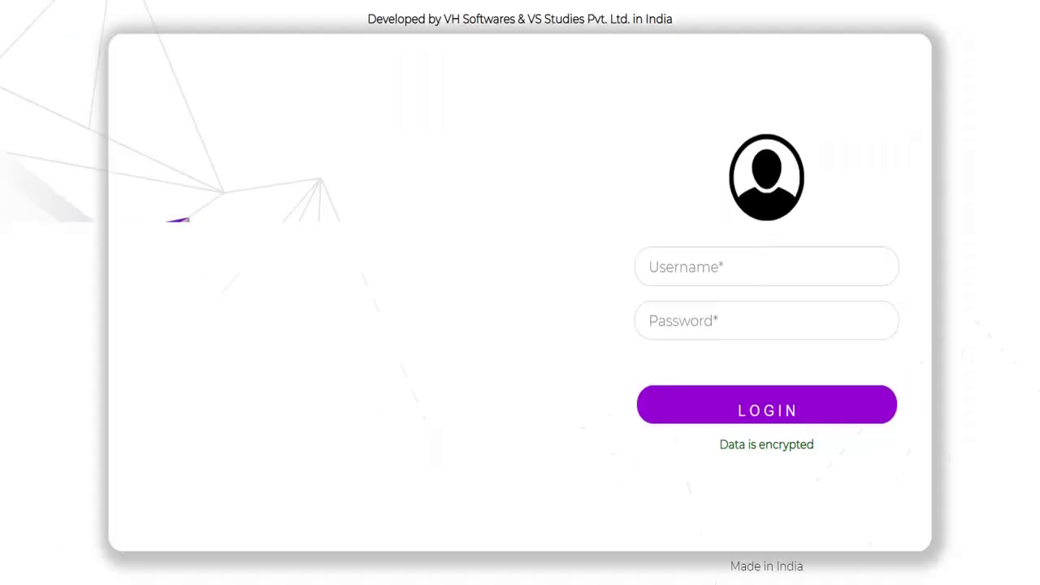
{"action": "left_click", "coordinate": [670, 264]}
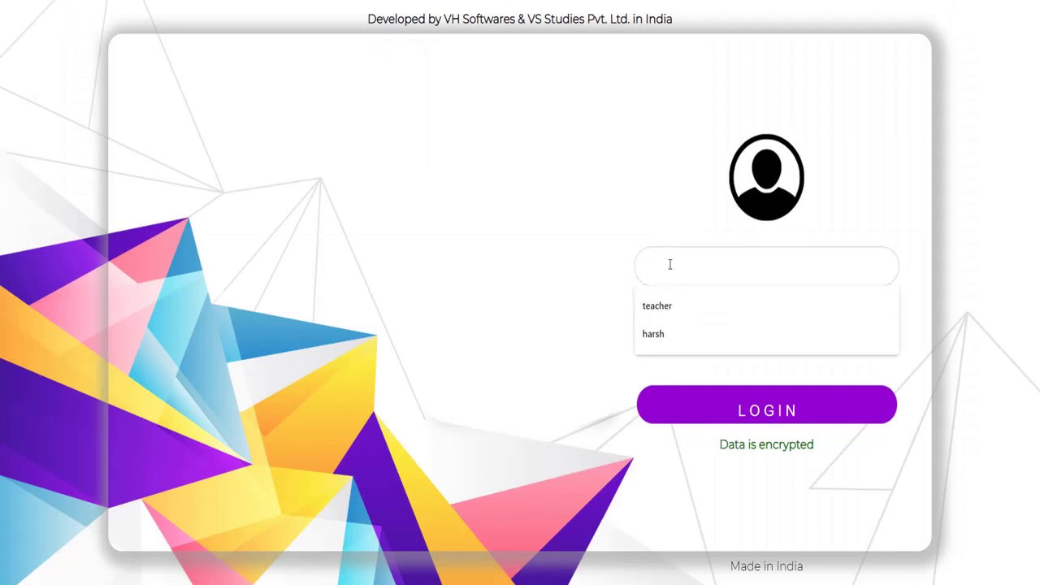
{"action": "key", "text": "Down"}
{"action": "key", "text": "Down"}
{"action": "key", "text": "Return"}
{"action": "key", "text": "Tab"}
{"action": "type", "text": "*****"}
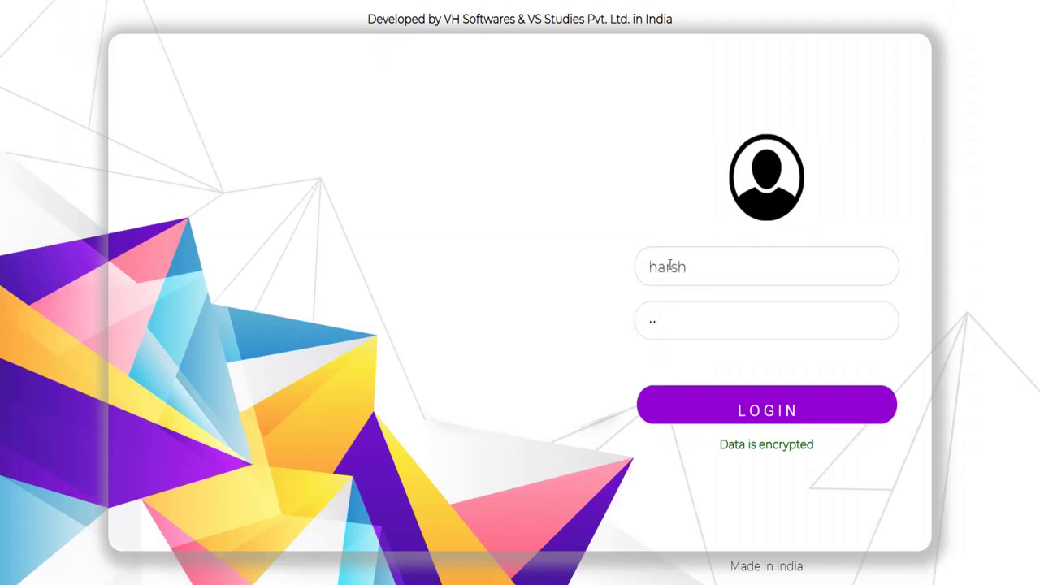
{"action": "type", "text": "*****"}
{"action": "left_click", "coordinate": [768, 417]}
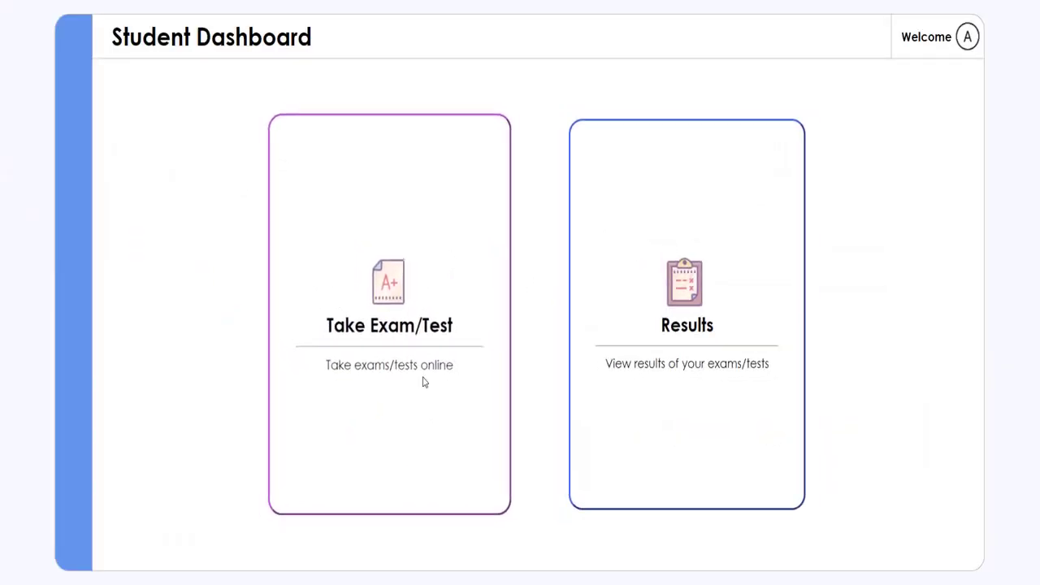
View the Demonstration Paper result showing 100%, then close it
{"action": "left_click", "coordinate": [595, 346]}
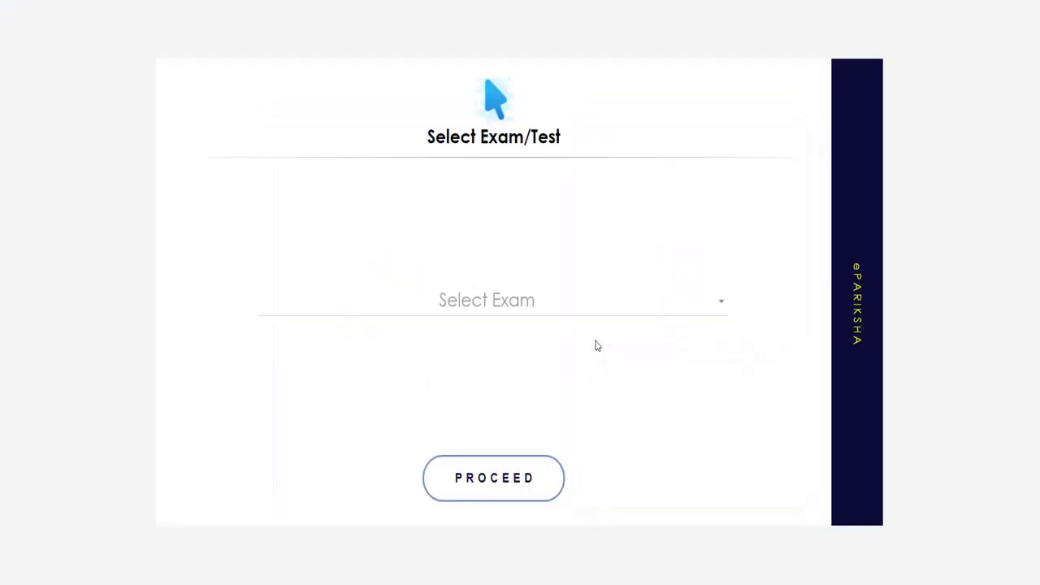
{"action": "left_click", "coordinate": [487, 317]}
{"action": "left_click", "coordinate": [478, 356]}
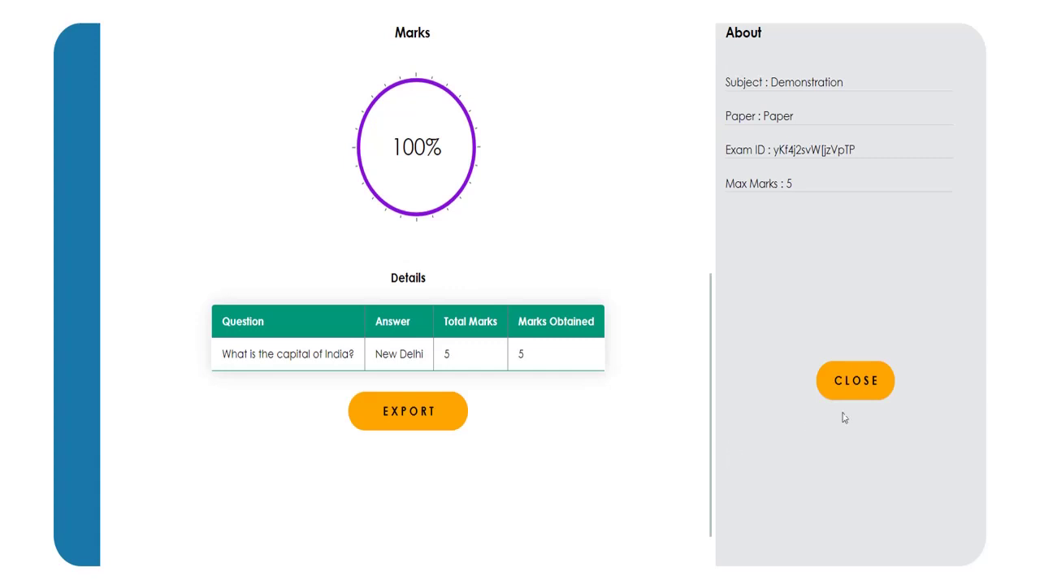
{"action": "left_click", "coordinate": [850, 388]}
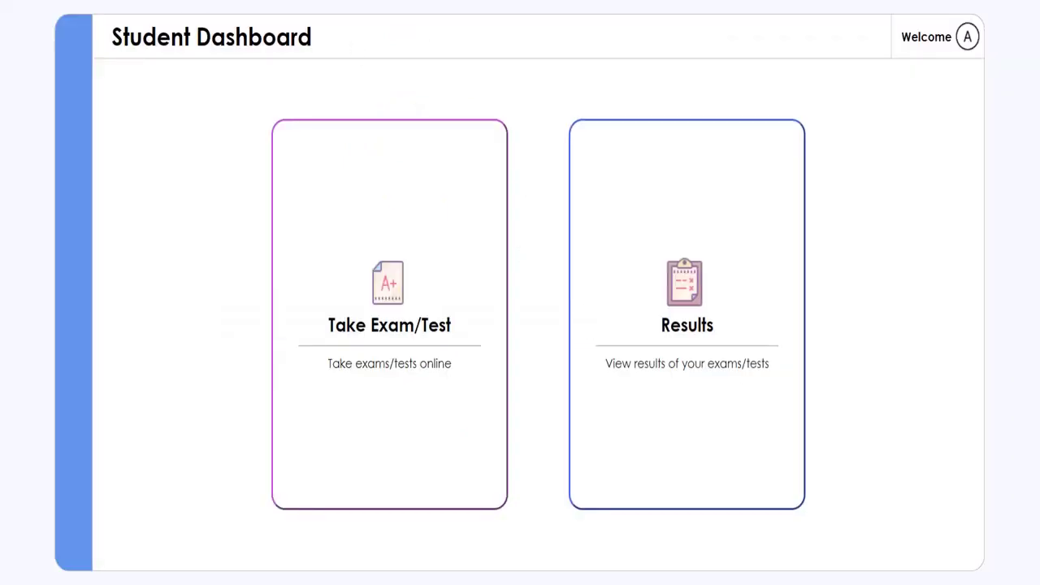
Reload the local login page and sign in with the teacher account, dismissing the password warning
{"action": "type", "text": "local"}
{"action": "key", "text": "Return"}
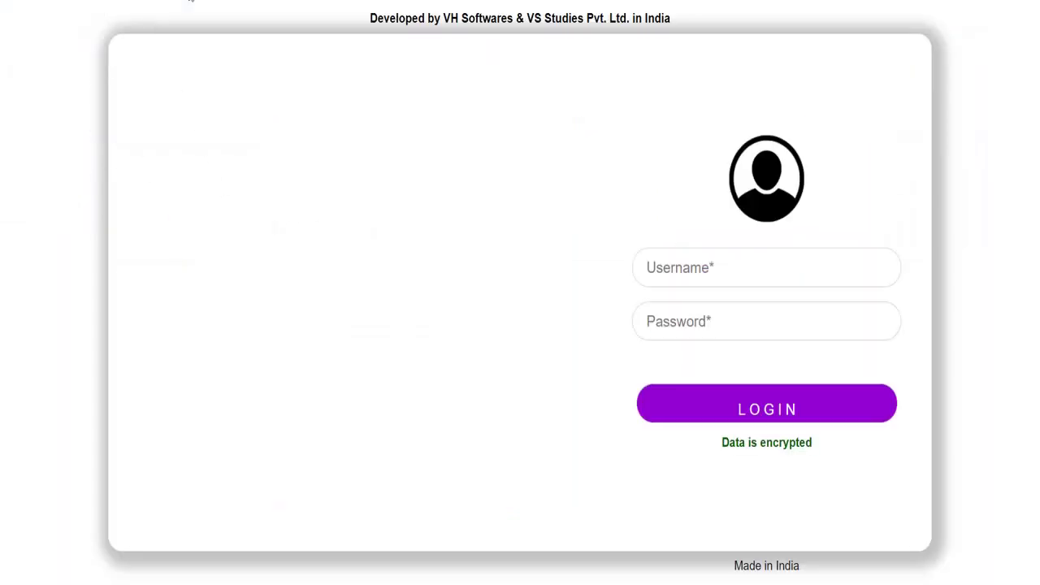
{"action": "left_click", "coordinate": [712, 253]}
{"action": "type", "text": "teacher"}
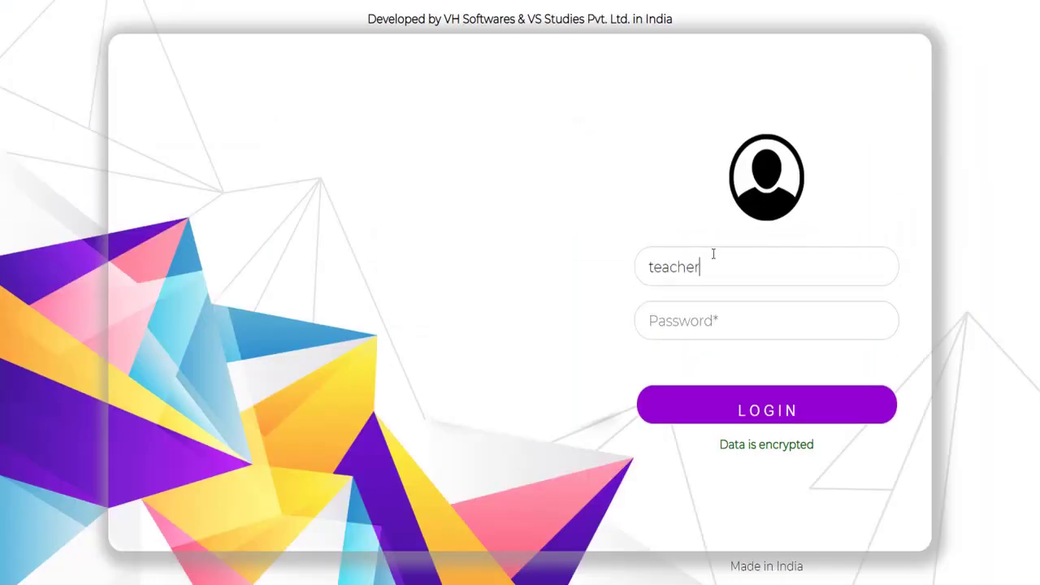
{"action": "key", "text": "Tab"}
{"action": "type", "text": "1234"}
{"action": "left_click", "coordinate": [746, 406]}
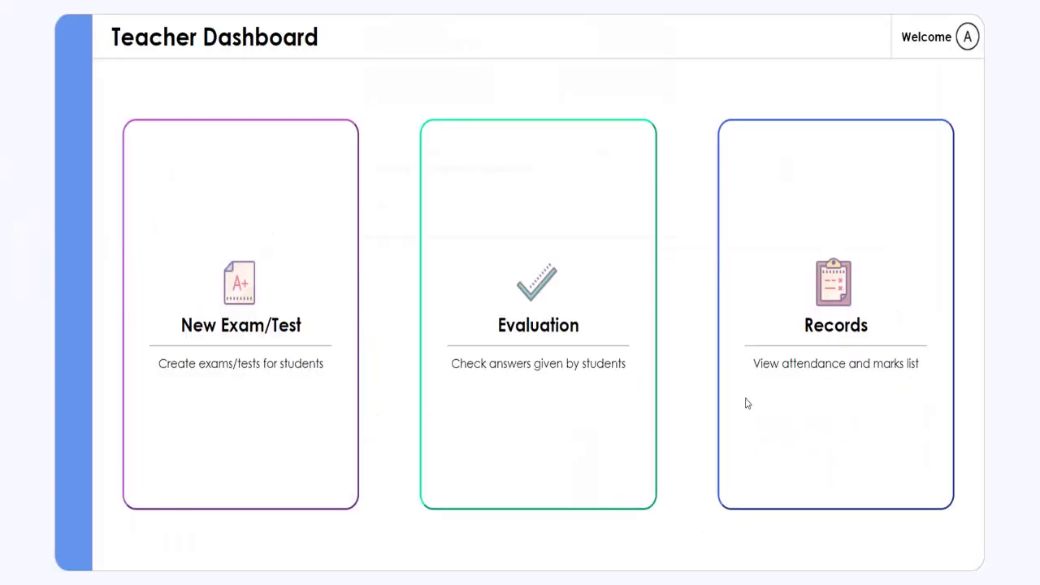
{"action": "left_click", "coordinate": [642, 213]}
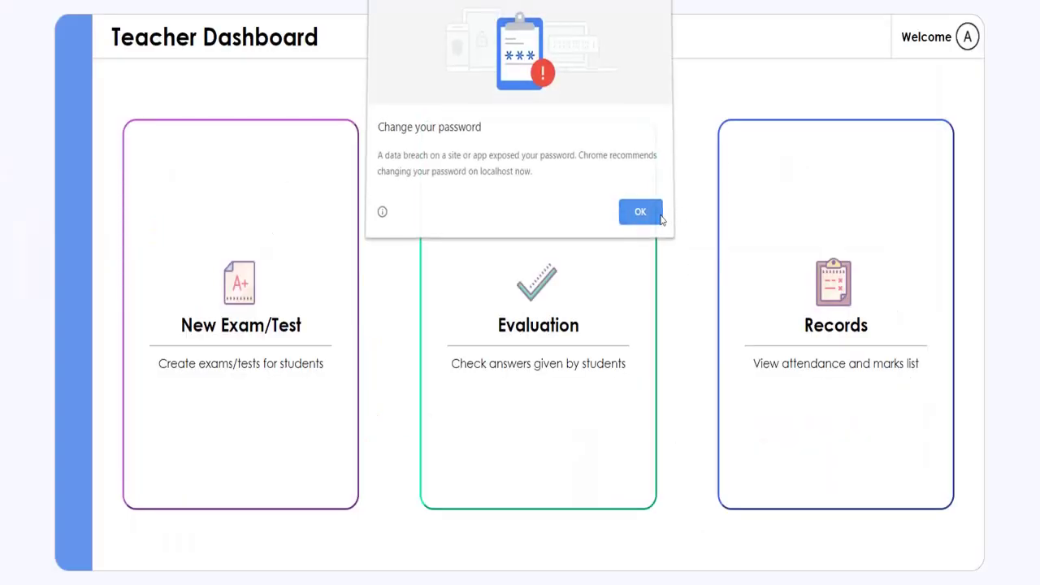
In Records, select Demonstration Paper as the exam
{"action": "left_click", "coordinate": [760, 264]}
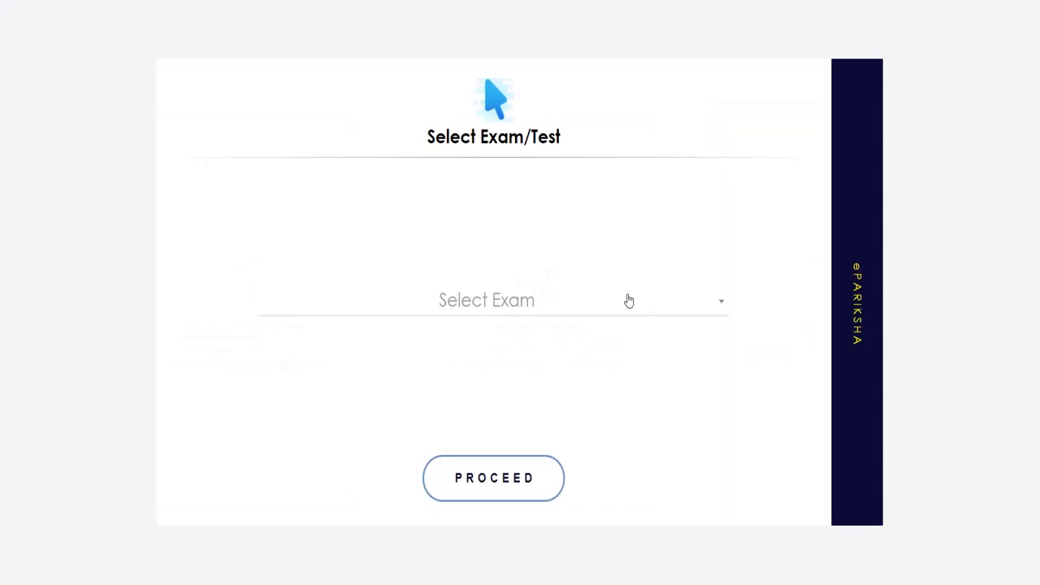
{"action": "left_click", "coordinate": [628, 300]}
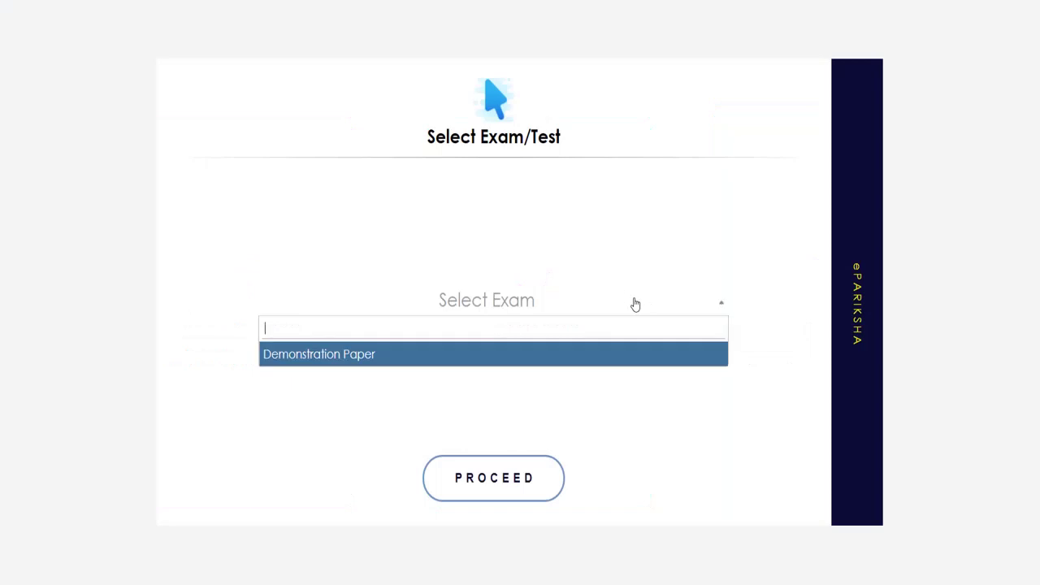
{"action": "left_click", "coordinate": [450, 363]}
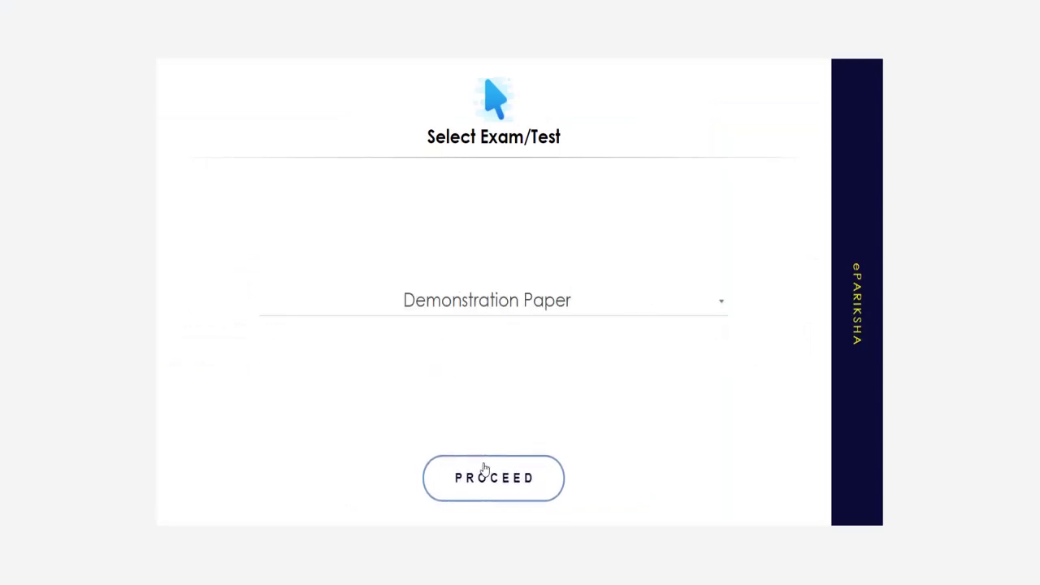
Review Demonstration Paper's attendance and 5/5 marks list, then close the records to the Teacher Dashboard
{"action": "left_click", "coordinate": [484, 470]}
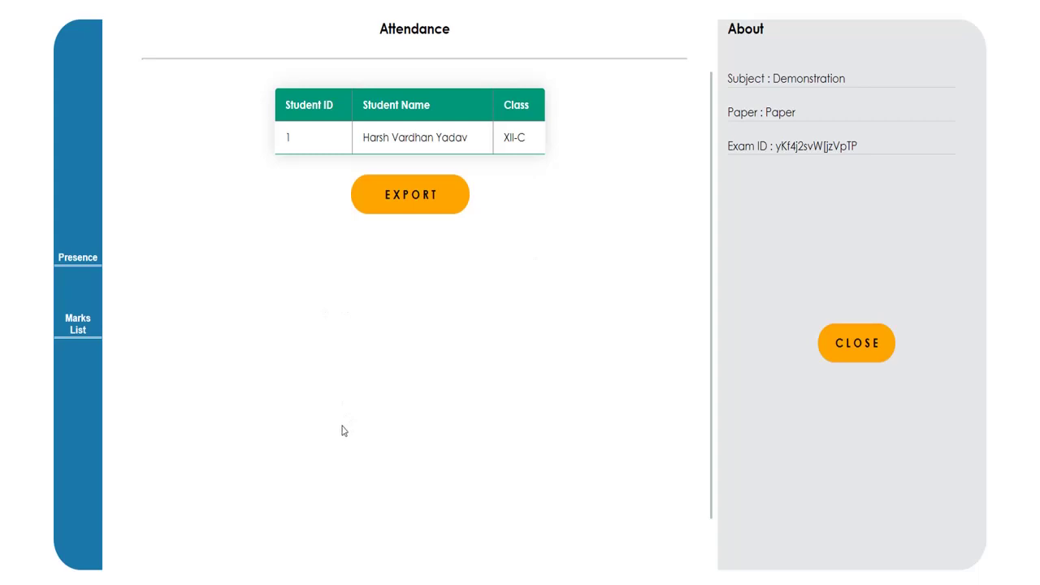
{"action": "left_click", "coordinate": [81, 320]}
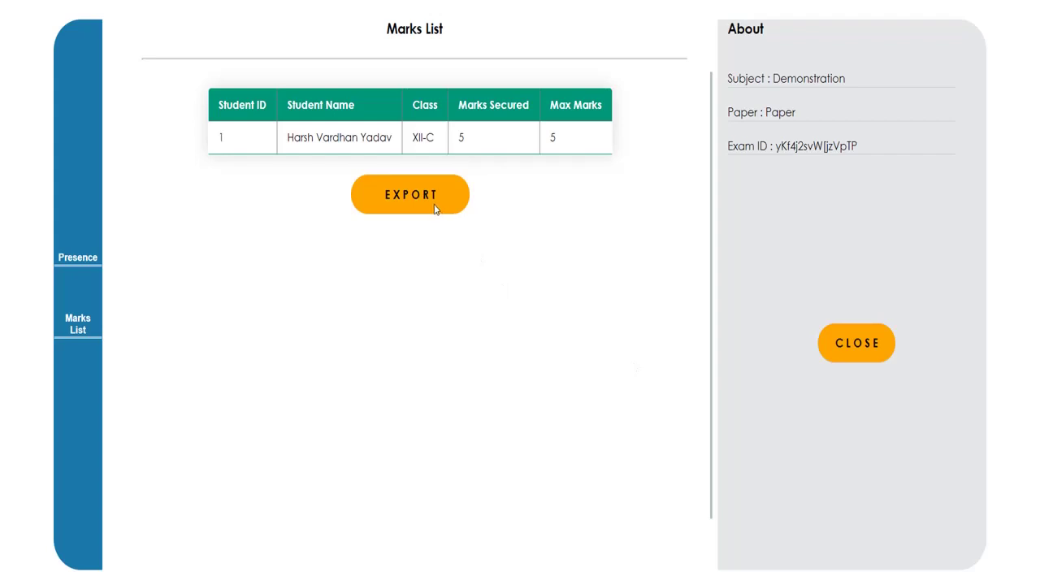
{"action": "left_click", "coordinate": [89, 259]}
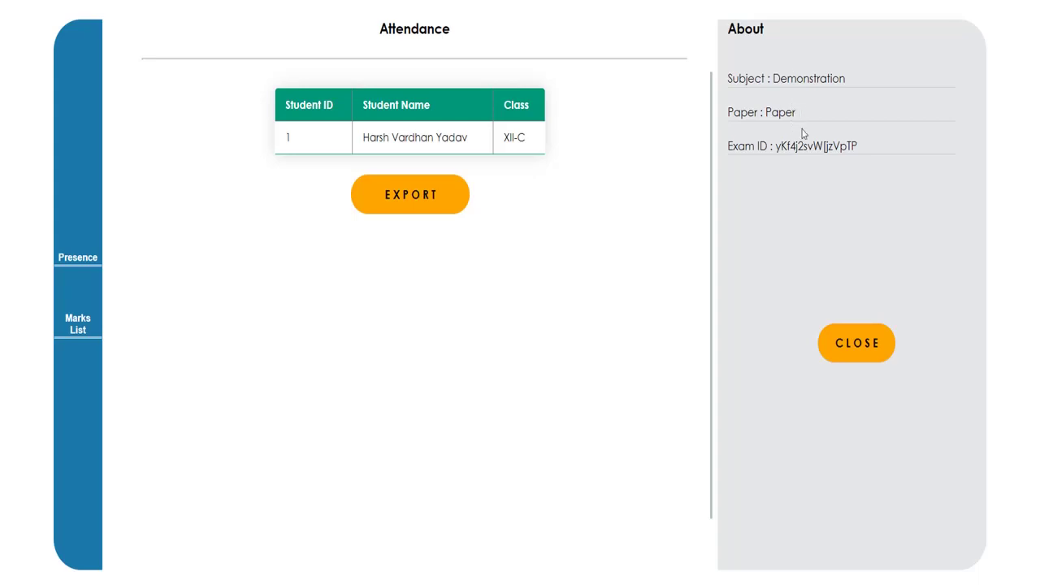
{"action": "left_click", "coordinate": [846, 348]}
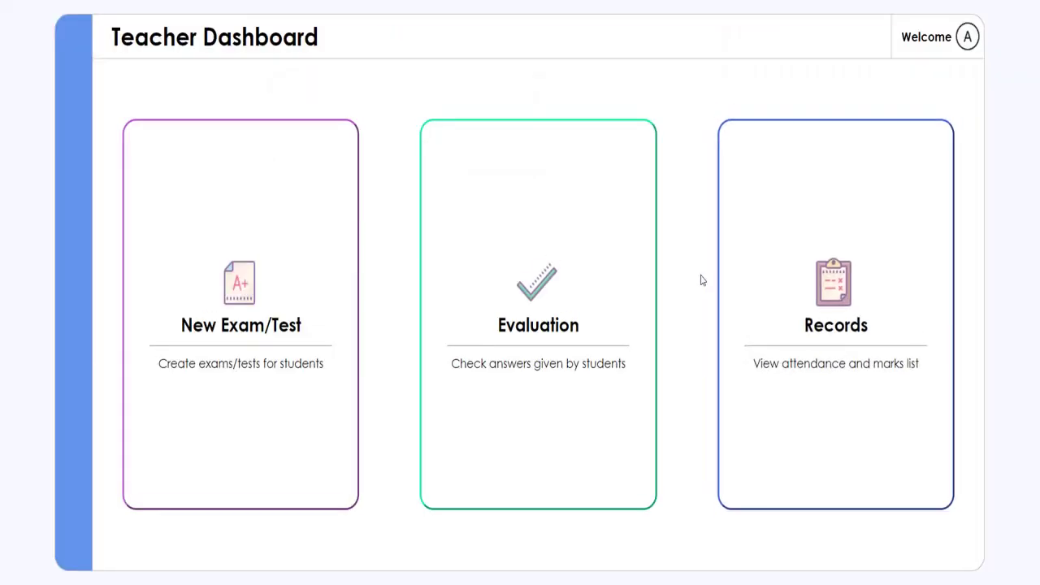